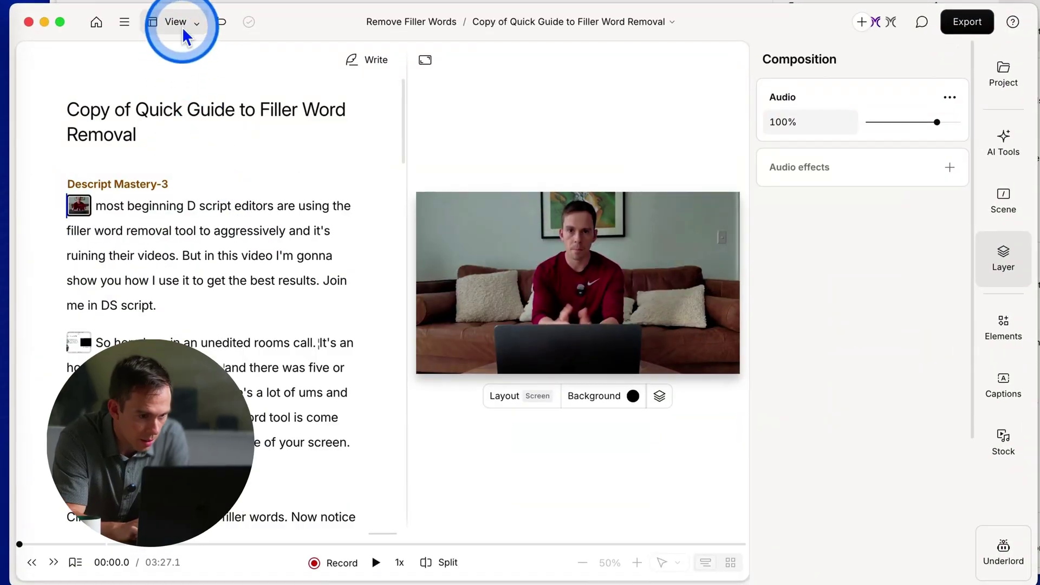
Hide the script so the video preview fills the window.
left_click(180, 24)
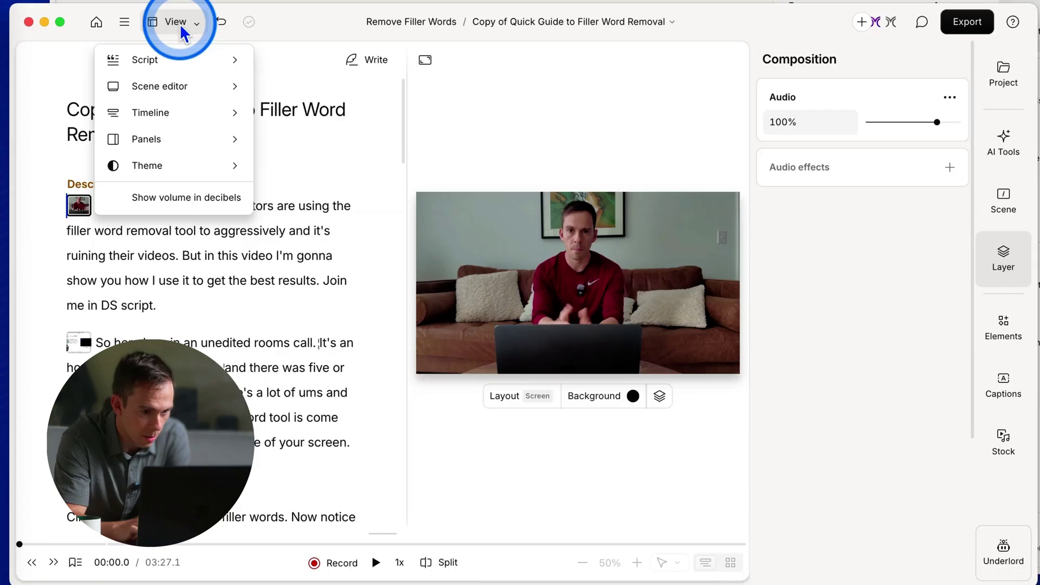
left_click(179, 24)
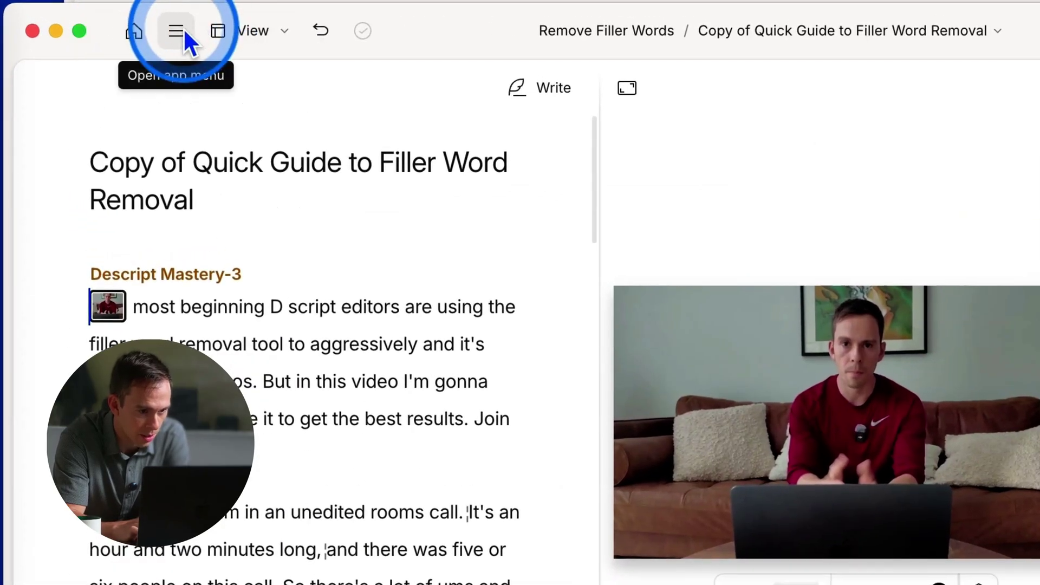
left_click(241, 38)
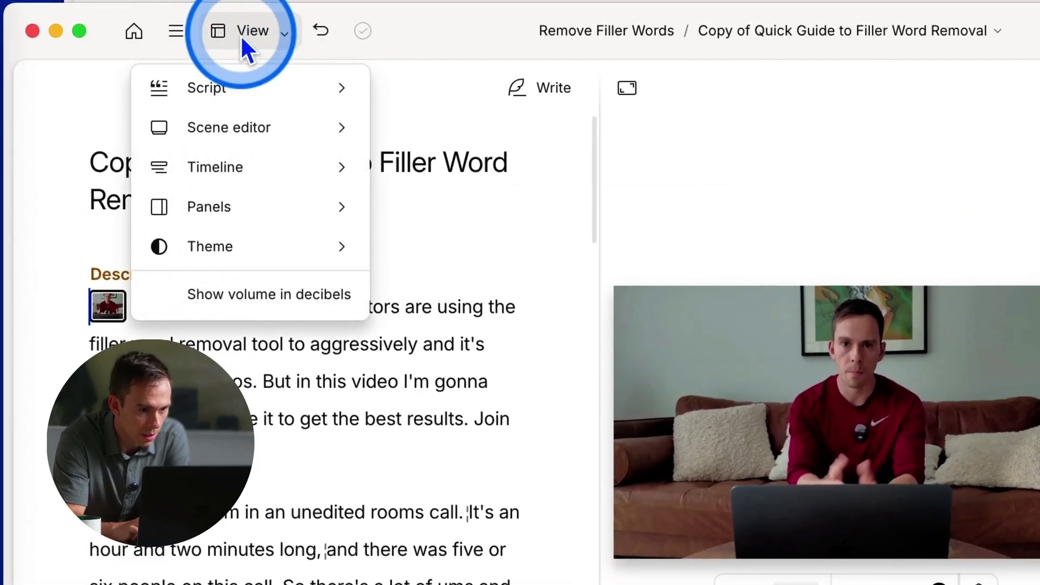
left_click(271, 88)
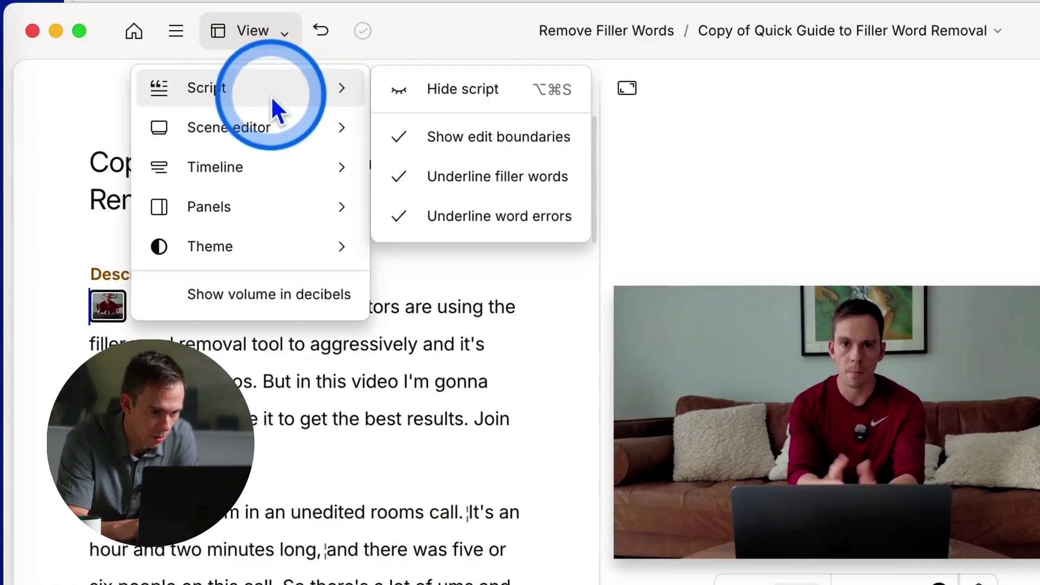
left_click(459, 93)
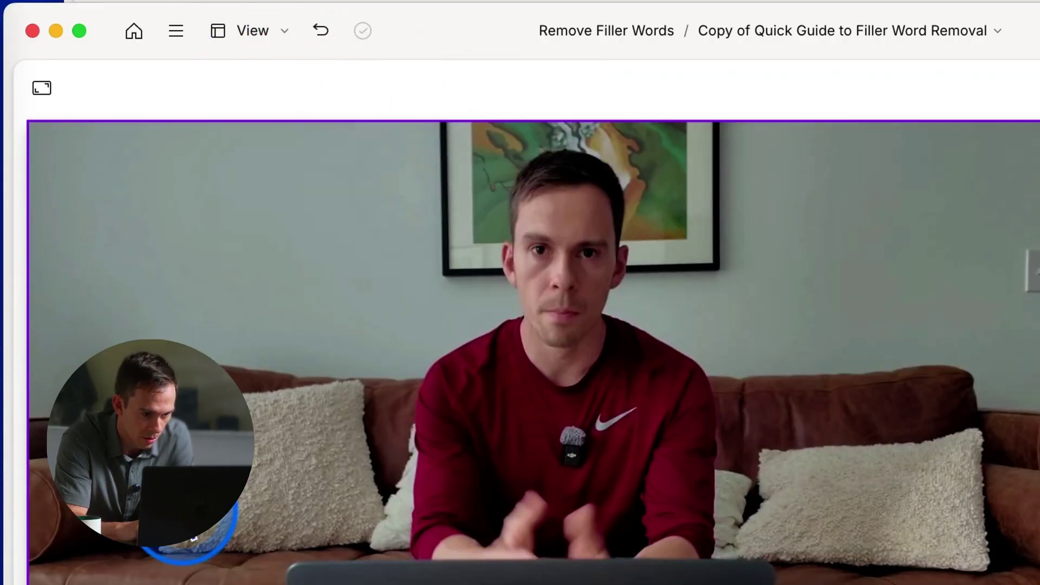
Show the script again beside the video and bring up the Scene editor options.
left_click(273, 52)
left_click(265, 40)
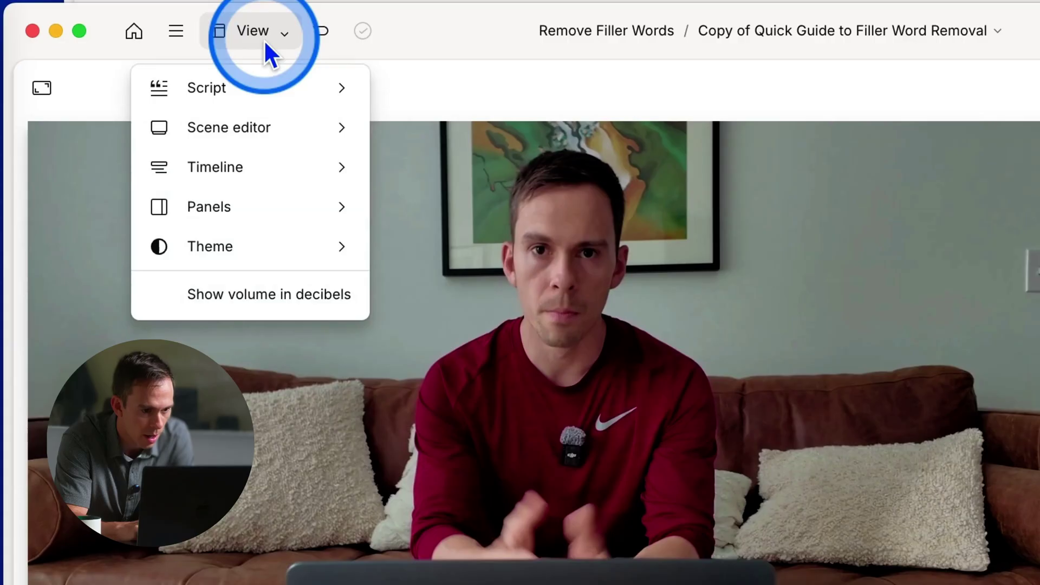
mouse_move(218, 90)
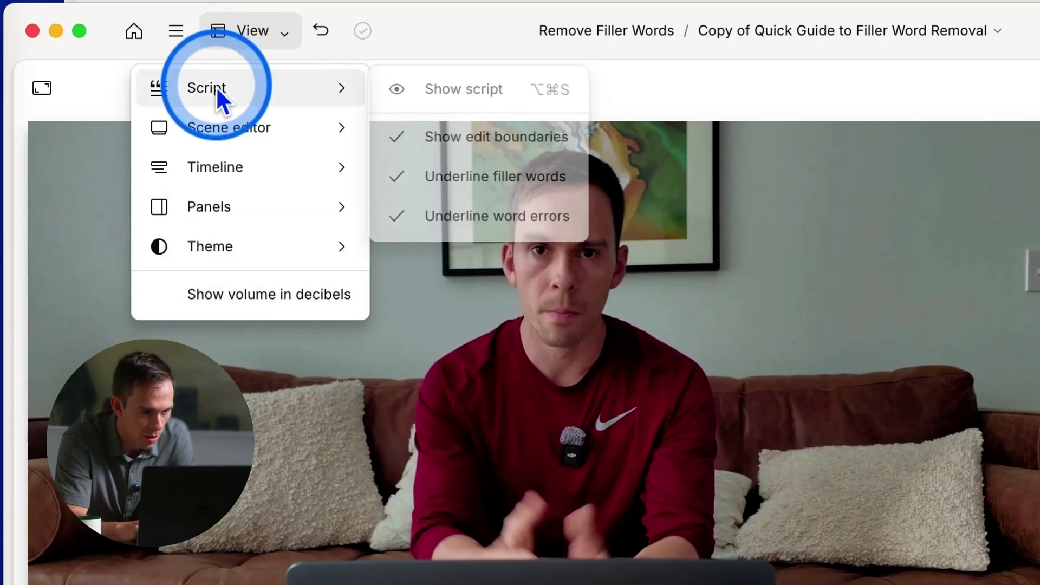
left_click(431, 100)
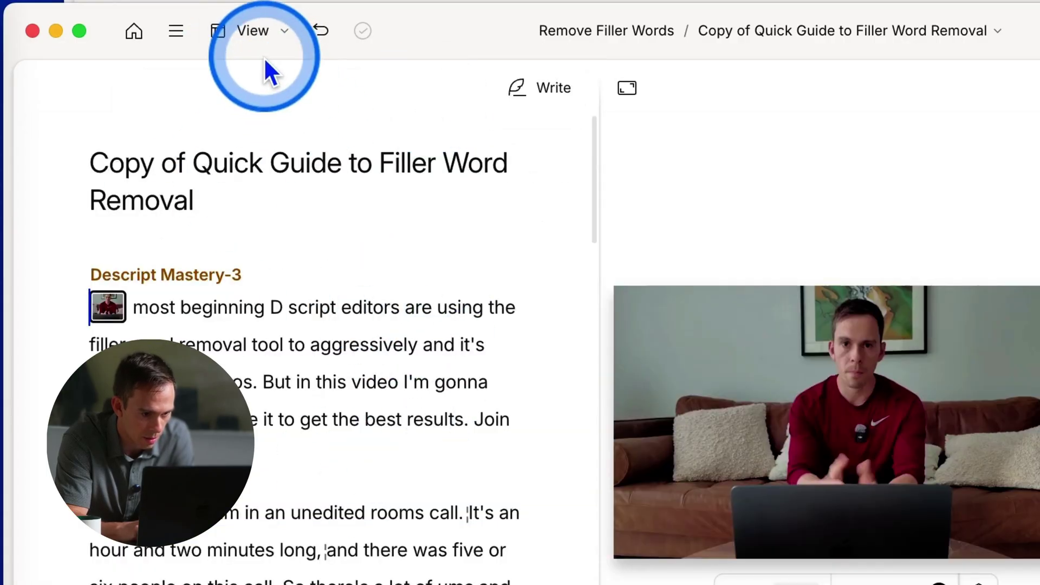
left_click(256, 44)
mouse_move(251, 99)
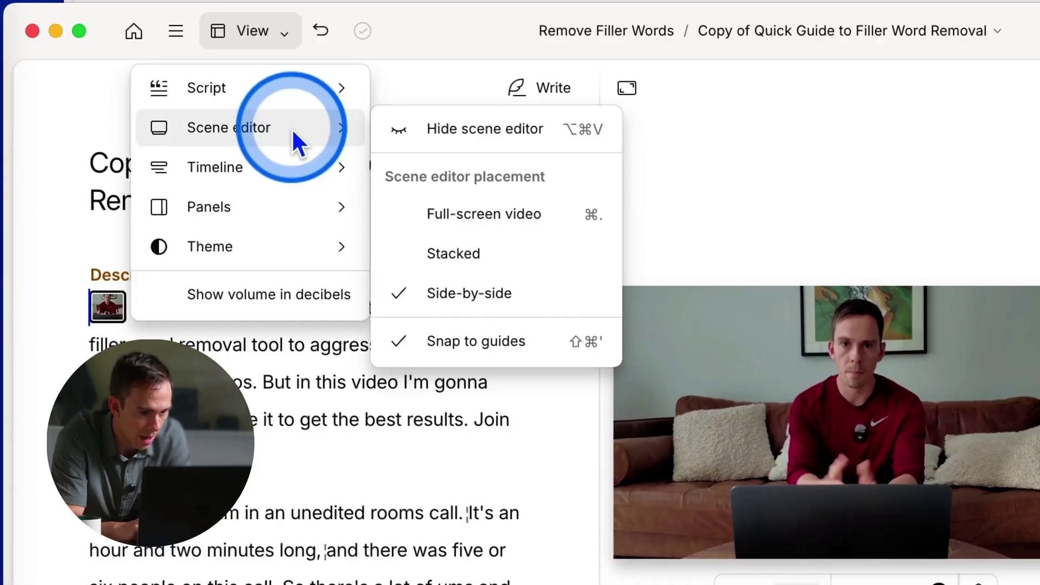
Hide the scene editor so the script fills the window, then show it again.
left_click(463, 131)
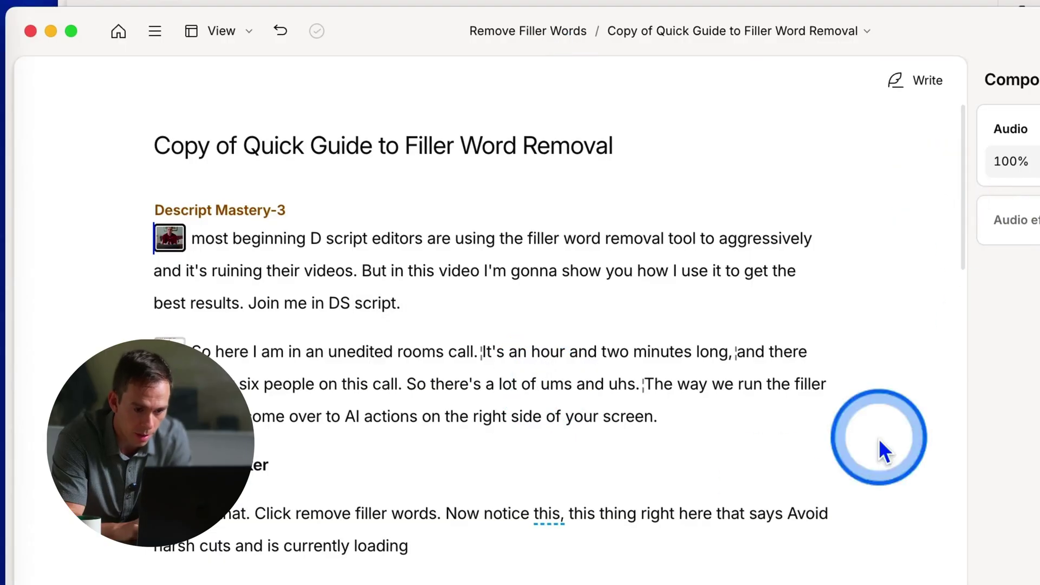
left_click(229, 36)
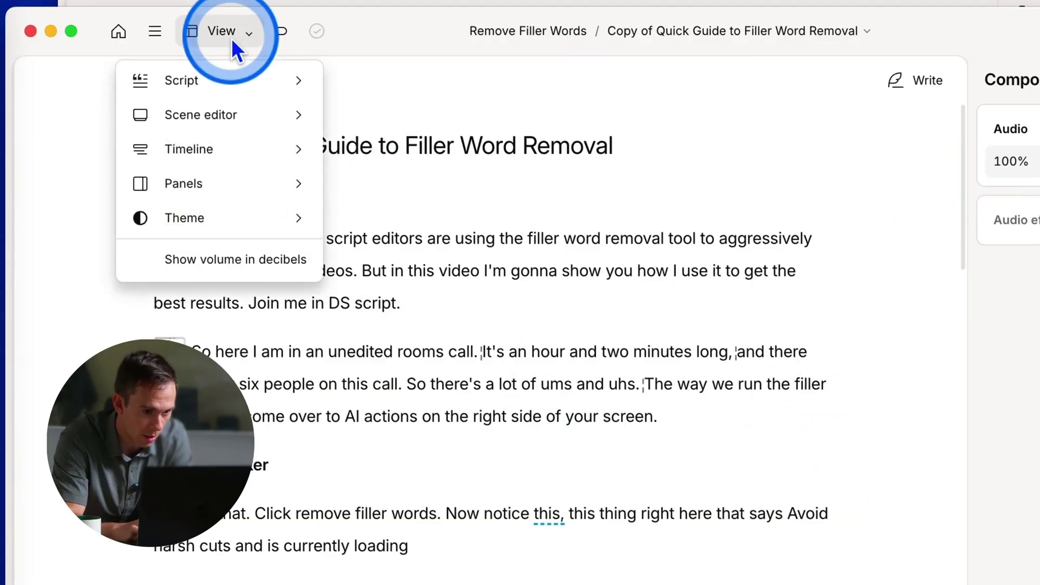
mouse_move(208, 92)
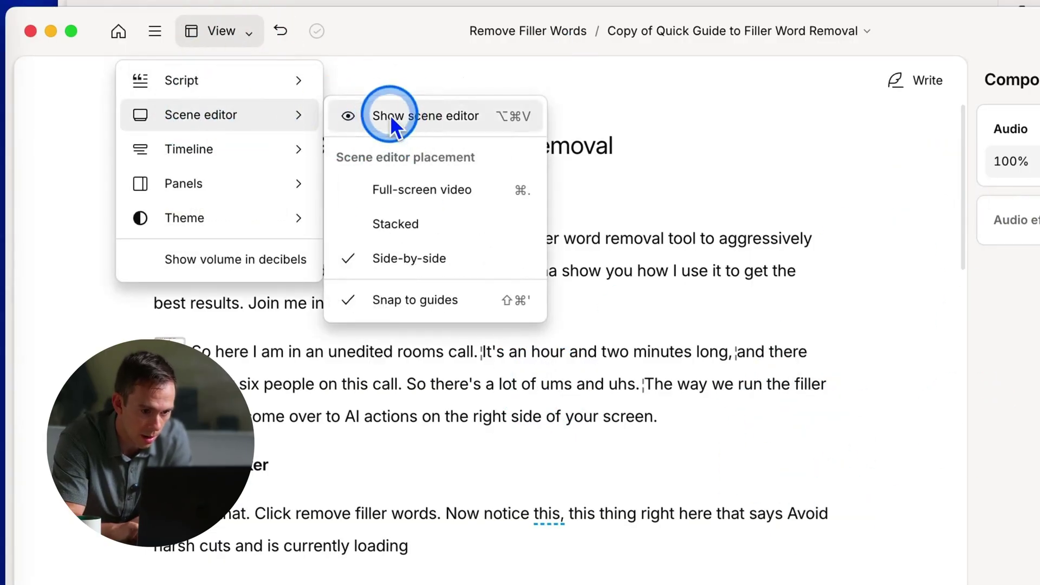
left_click(390, 115)
Switch the video preview to full-screen, then stack it above the script.
left_click(233, 36)
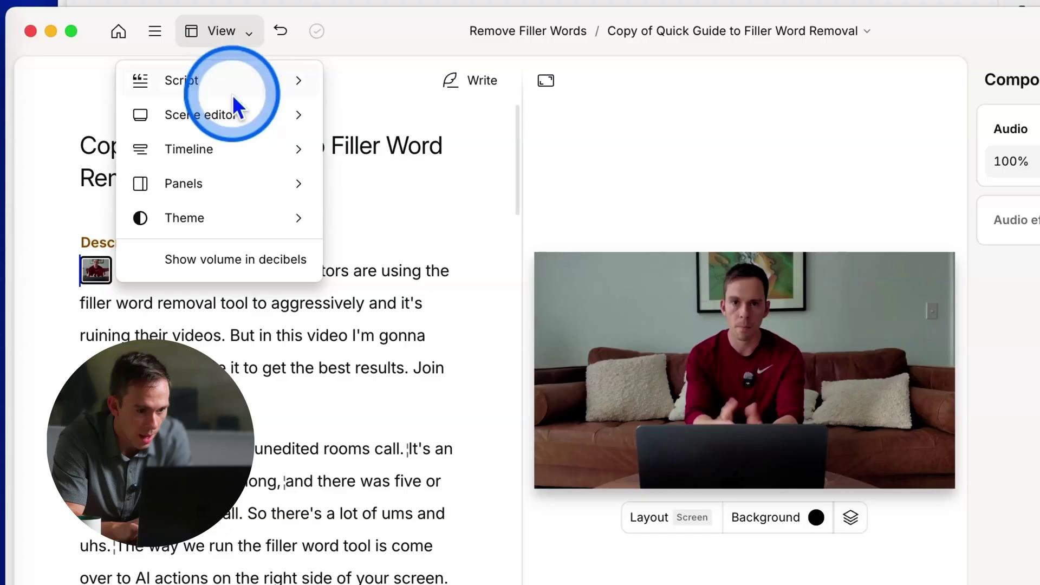
mouse_move(242, 133)
left_click(427, 188)
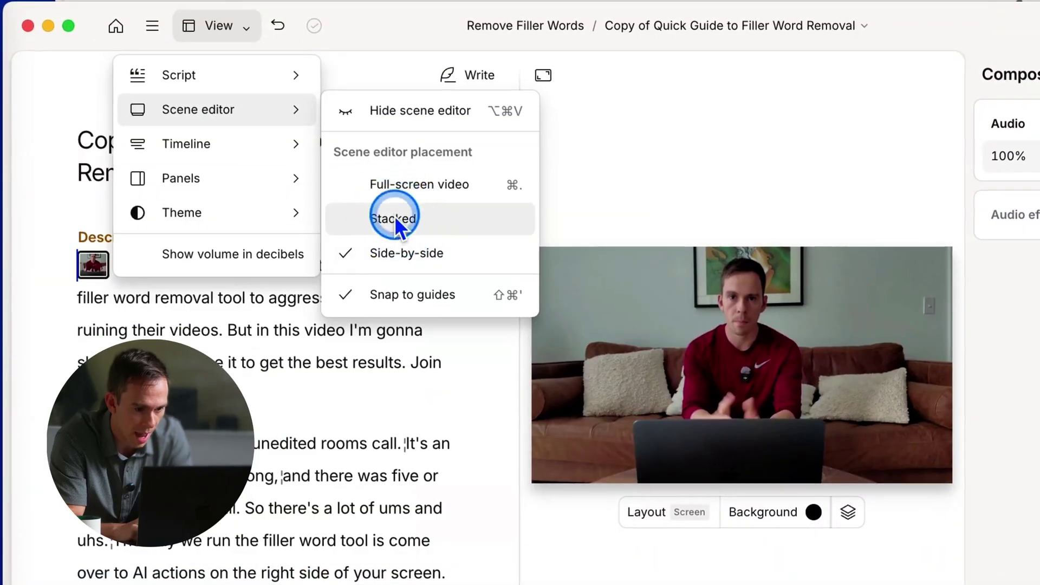
left_click(395, 216)
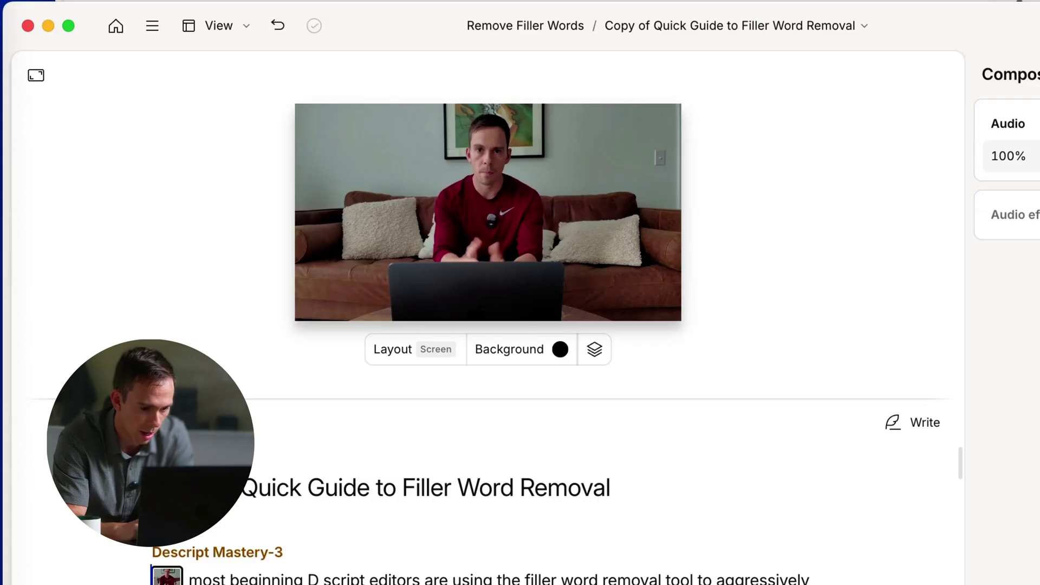
Return to full-screen video, then put the video back beside the script.
left_click(209, 35)
mouse_move(222, 122)
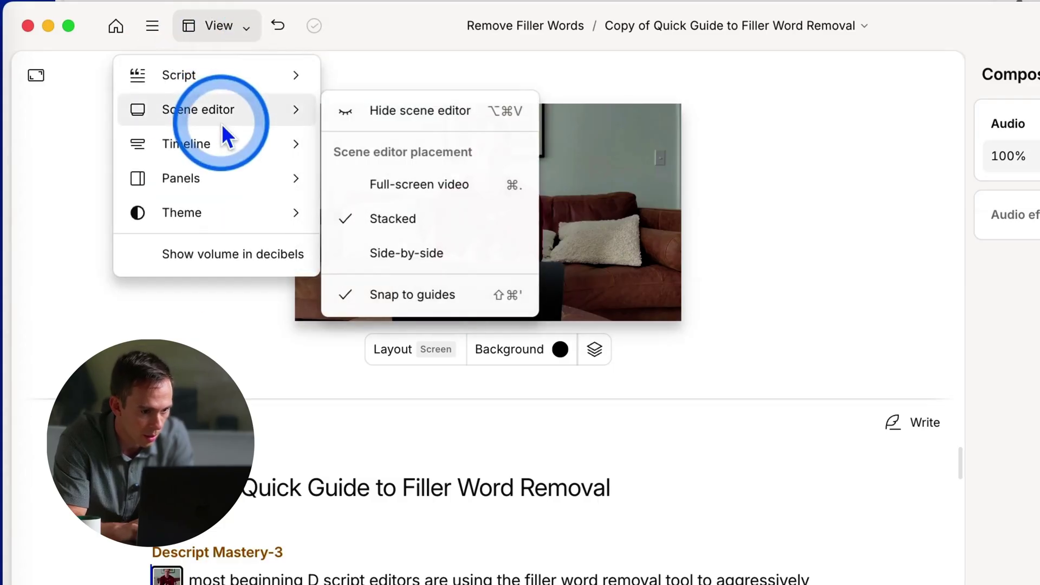
left_click(410, 198)
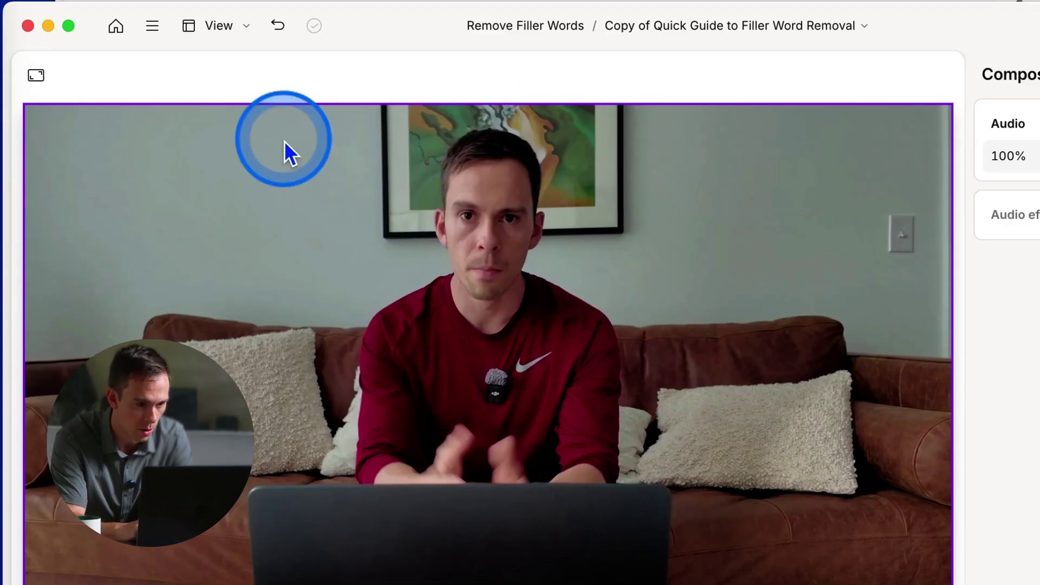
left_click(223, 30)
mouse_move(202, 114)
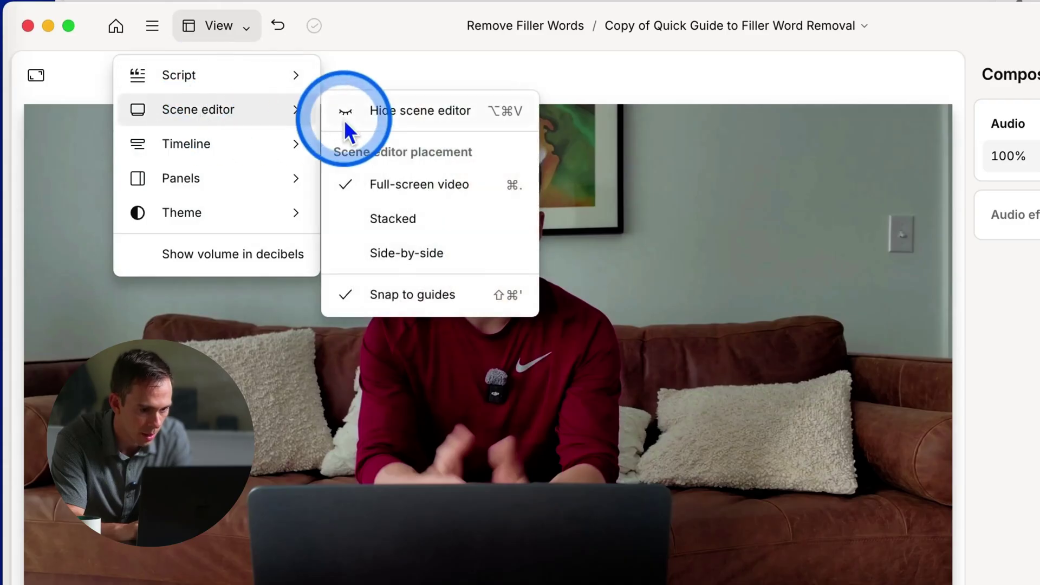
left_click(408, 244)
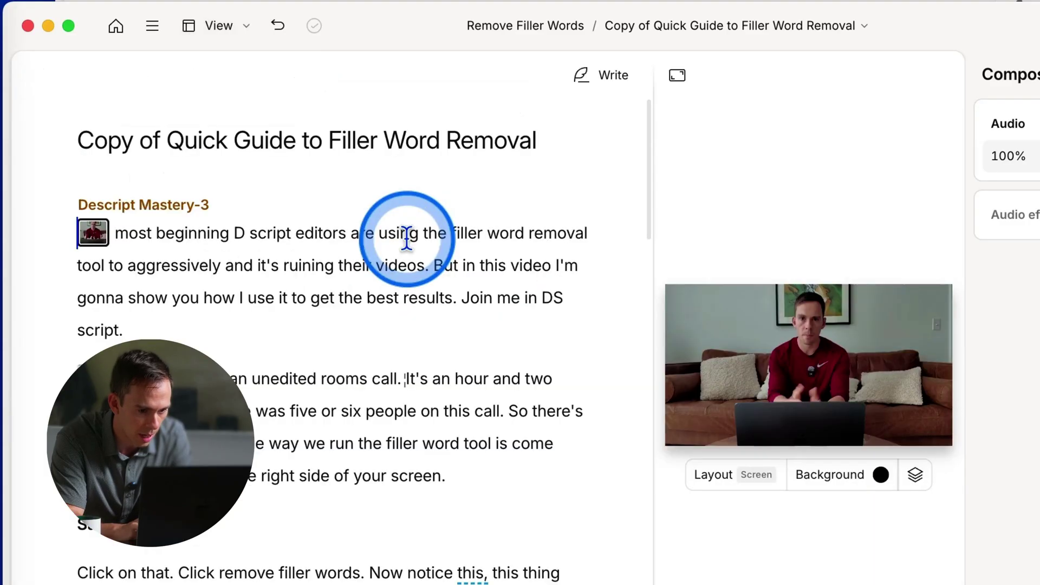
Bring up the Timeline options from the View menu.
left_click(228, 28)
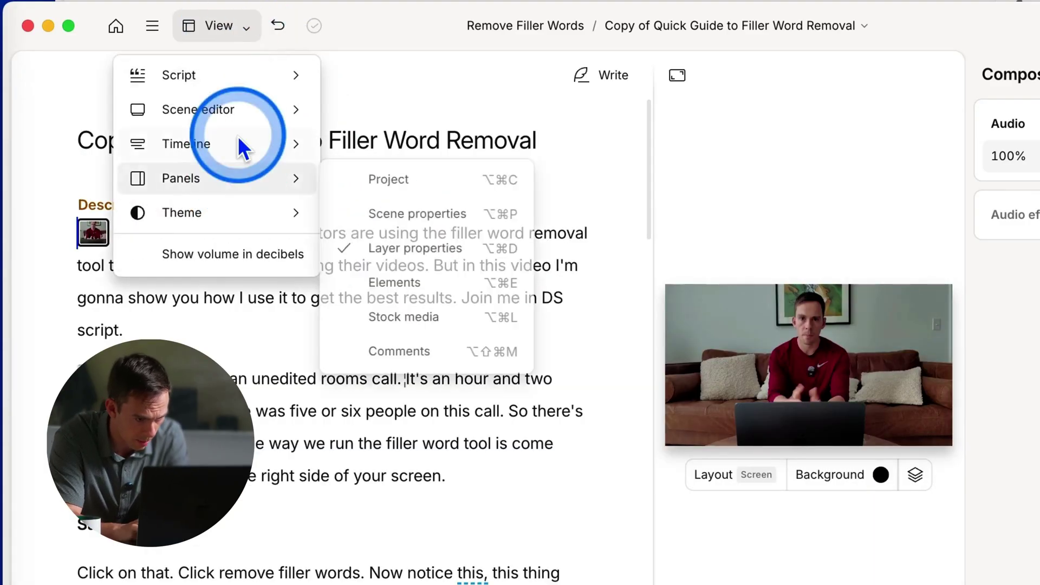
mouse_move(228, 111)
left_click(411, 293)
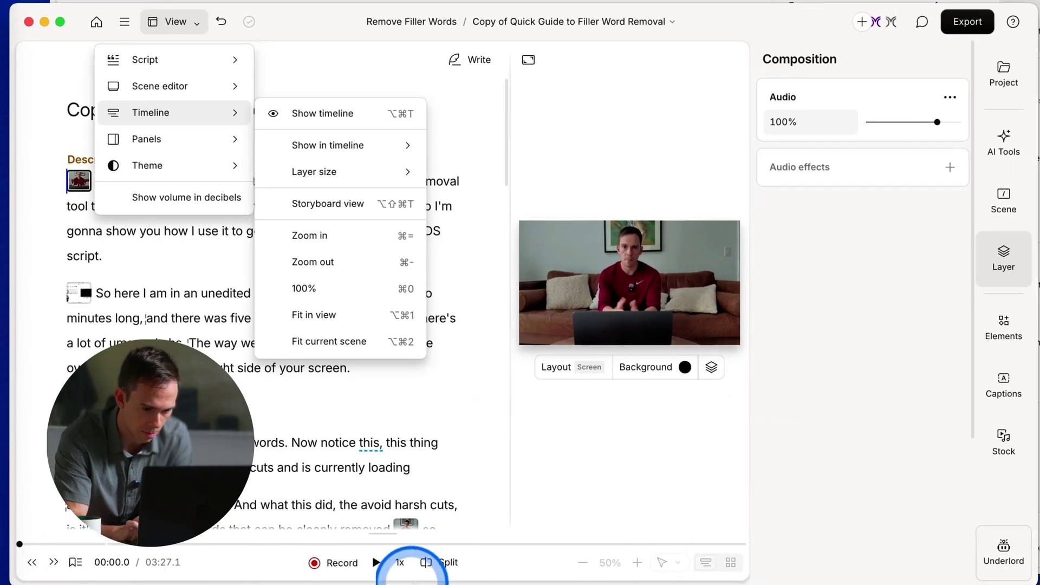
Show the timeline, select the long screen clip, and switch to storyboard scene thumbnails.
left_click(332, 115)
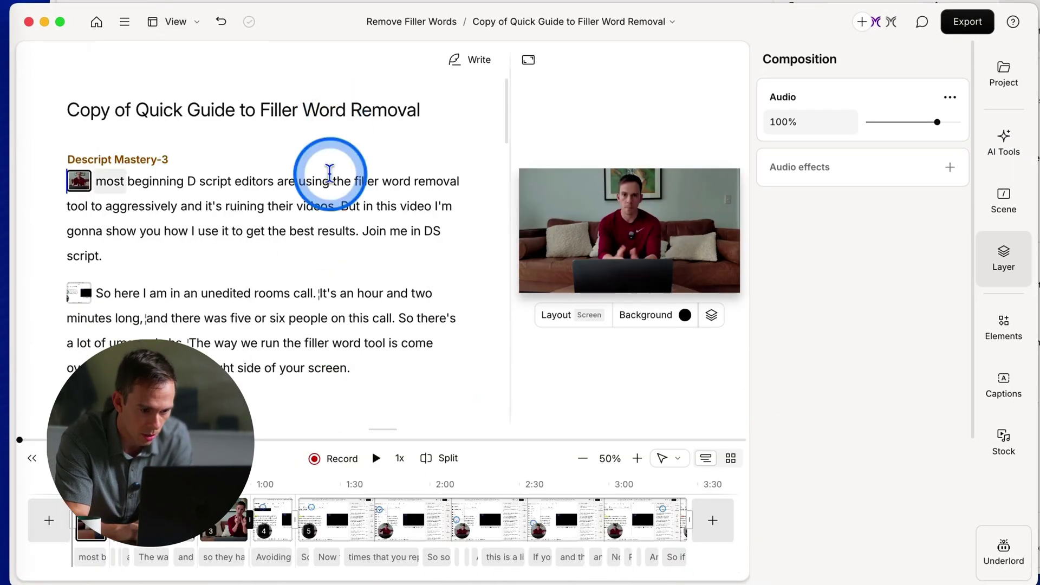
left_click(434, 520)
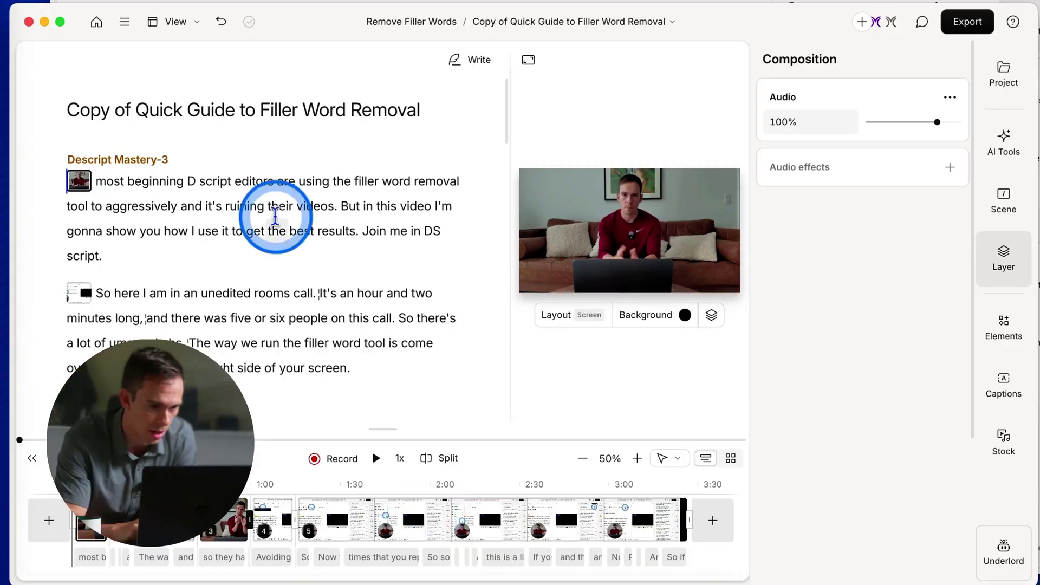
left_click(175, 22)
mouse_move(179, 112)
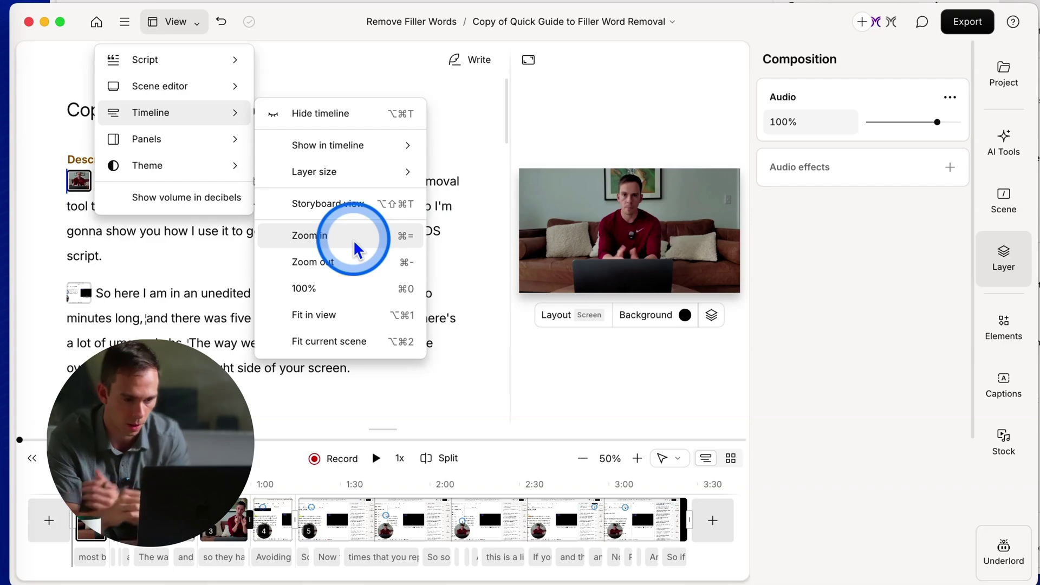
left_click(321, 203)
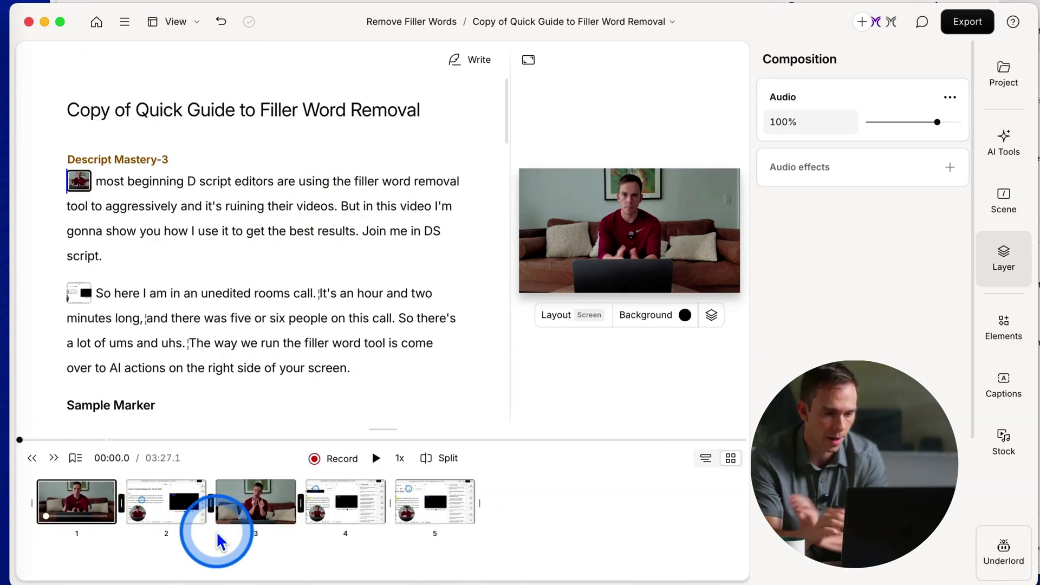
mouse_move(105, 515)
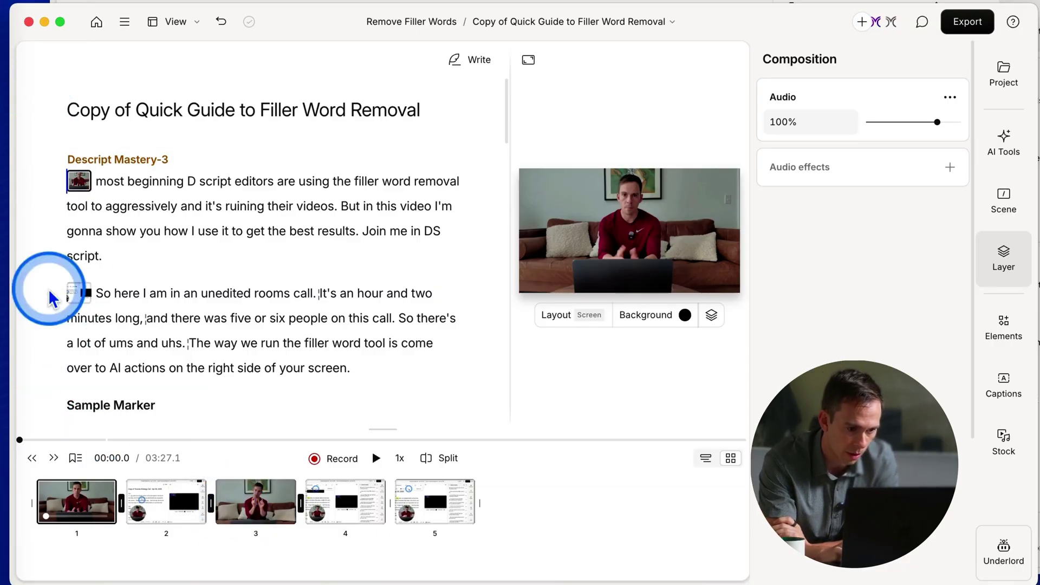
Switch the storyboard back to the ruler timeline and bring up the panel options.
left_click(173, 22)
left_click(313, 210)
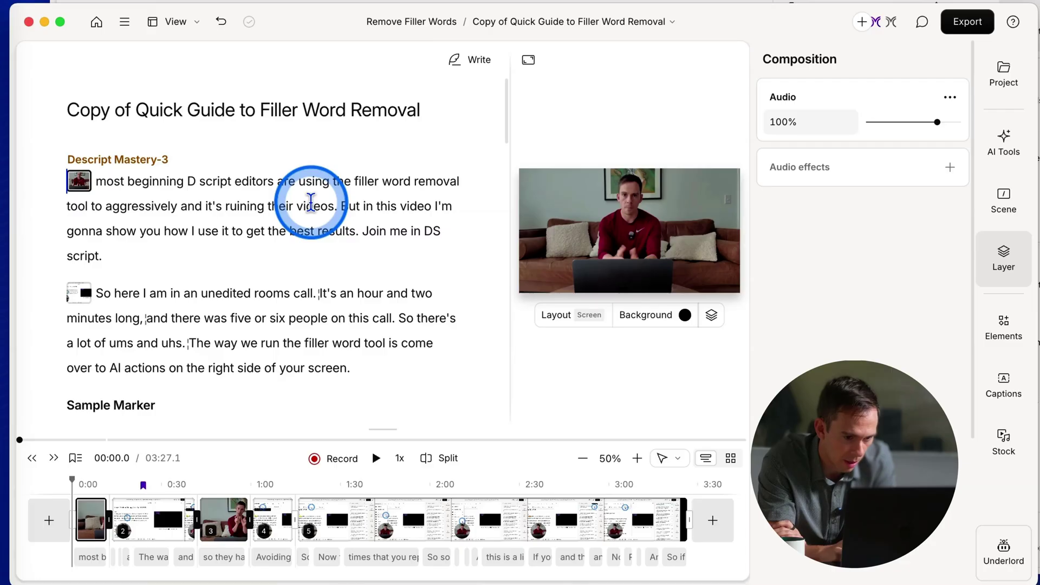
left_click(173, 22)
mouse_move(197, 140)
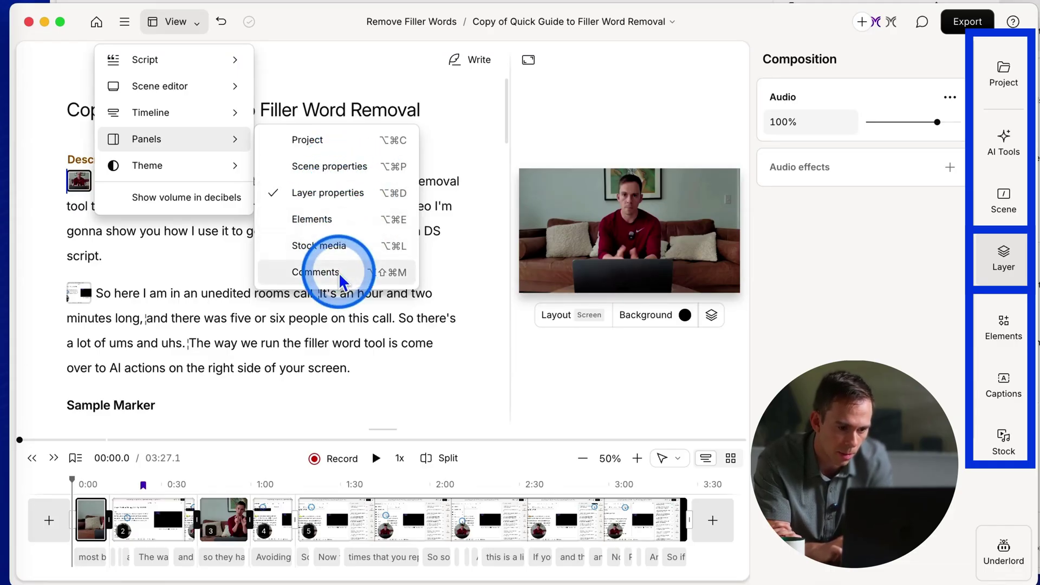
Open the Project panel of compositions and files, then show the Light/Dark/System theme choices.
left_click(307, 142)
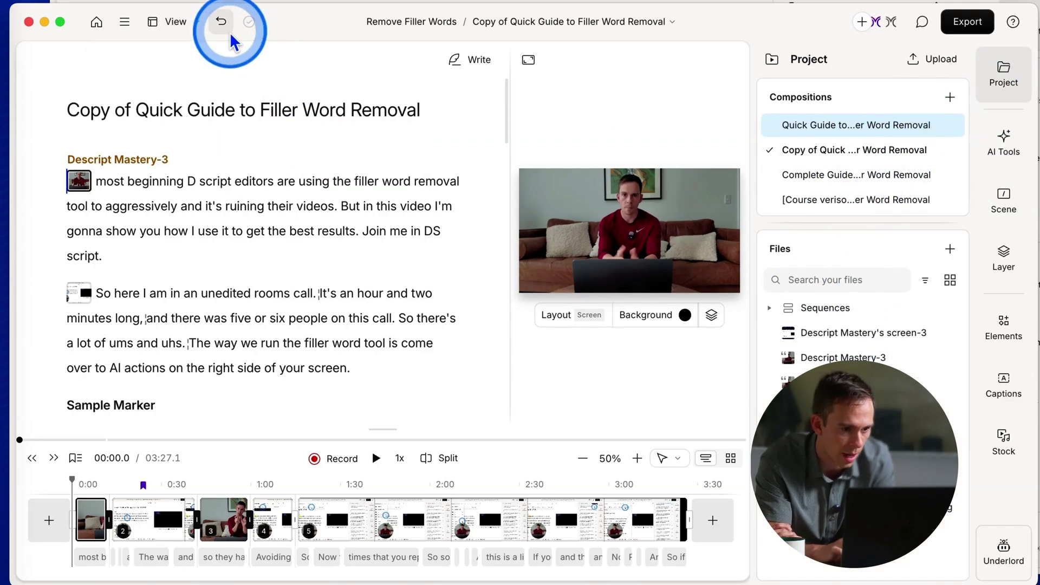
left_click(179, 22)
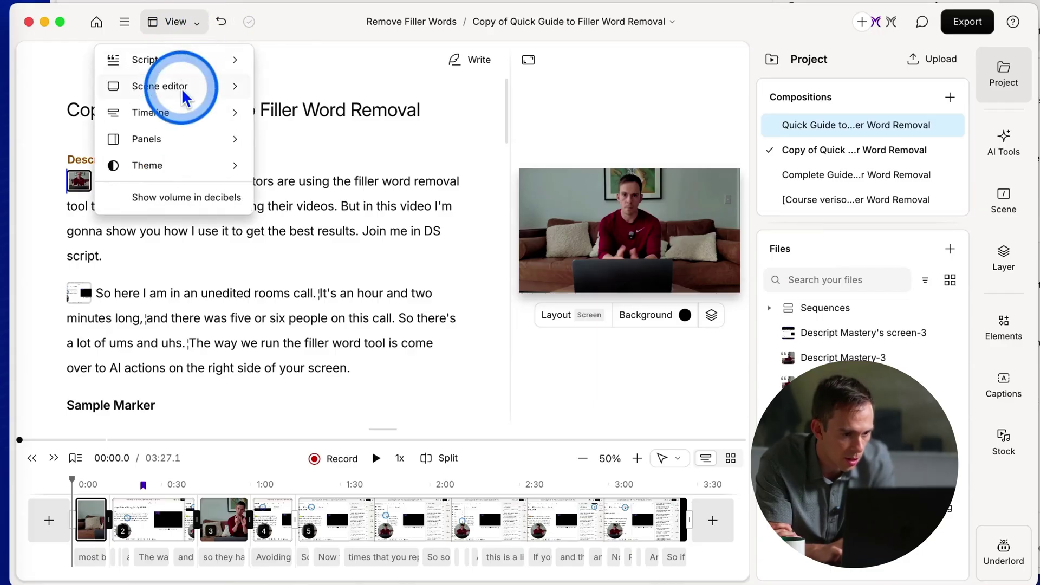
mouse_move(184, 174)
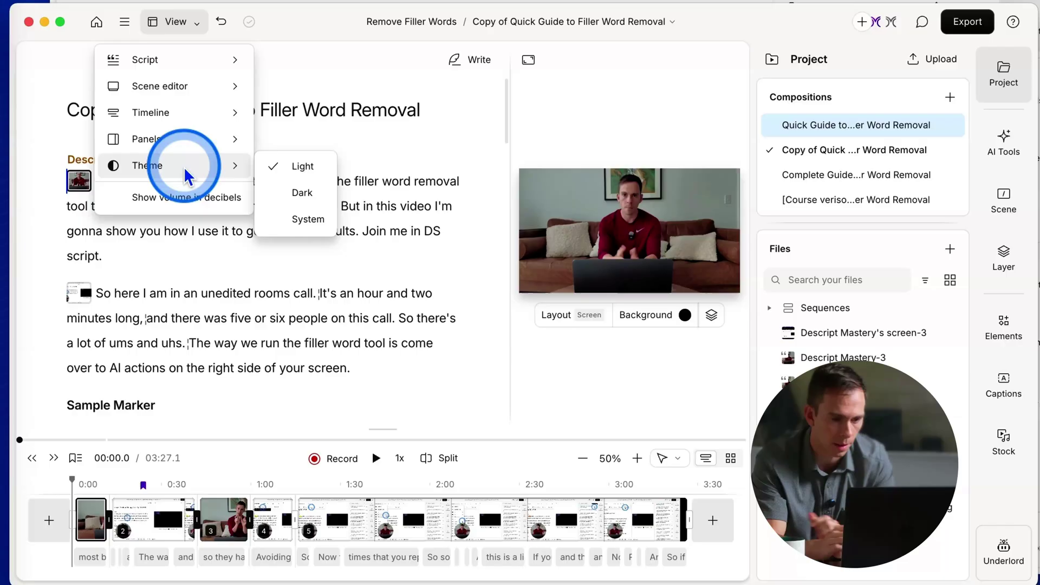
Switch the interface to the dark theme, then back to light, and close the menu.
left_click(287, 193)
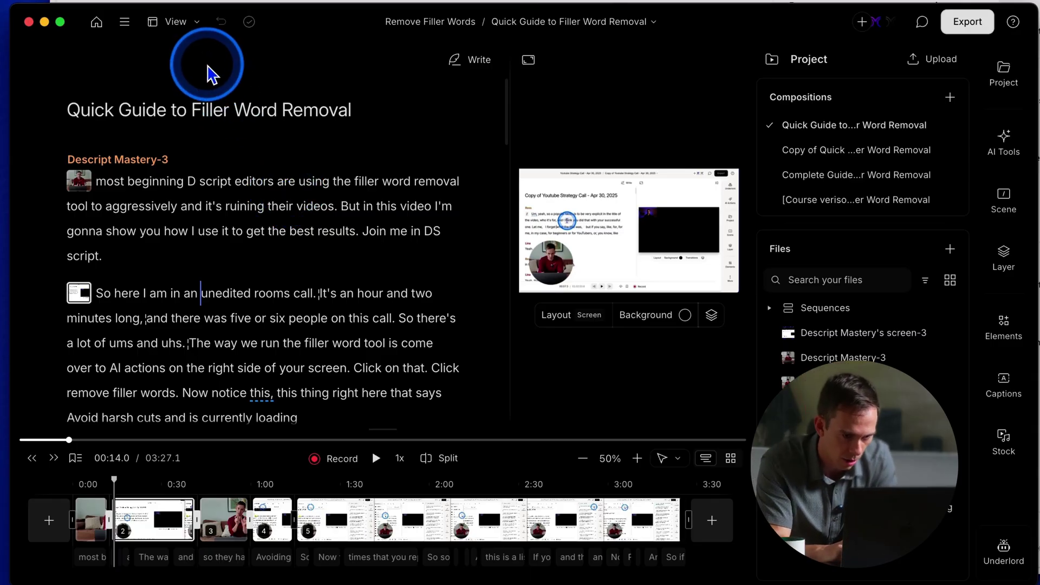
left_click(179, 21)
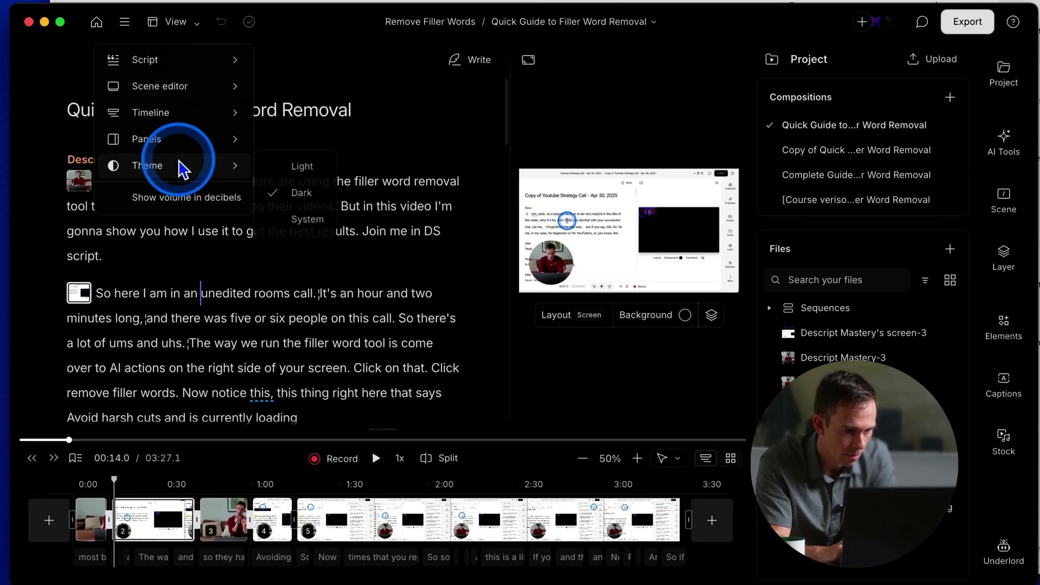
left_click(286, 172)
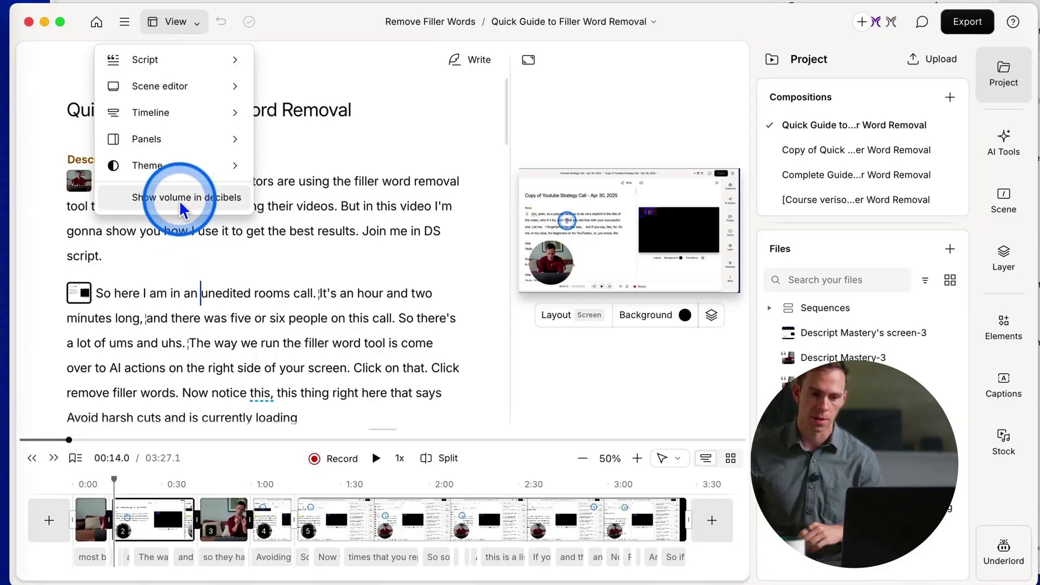
left_click(290, 331)
left_click(189, 43)
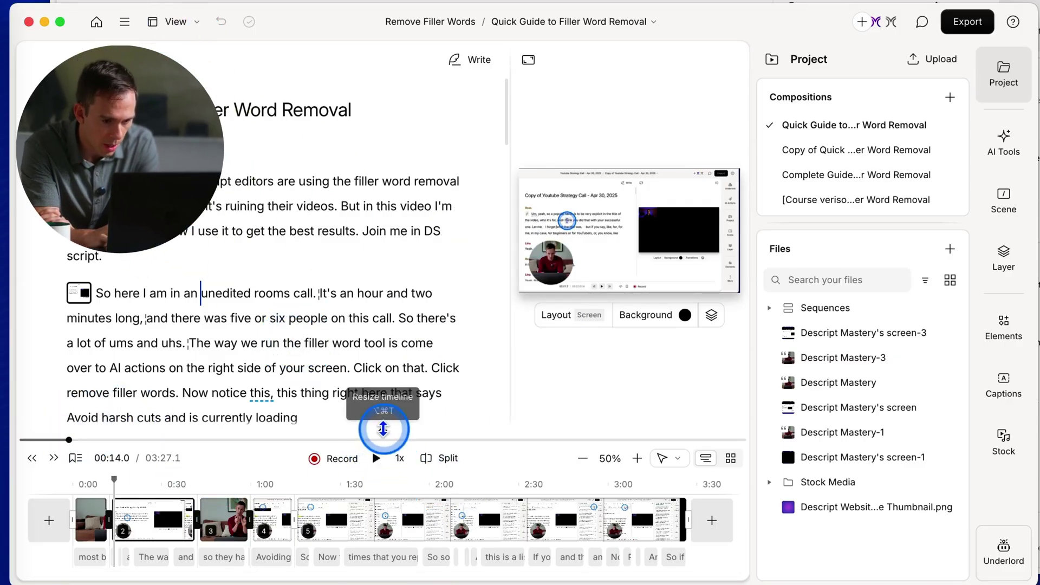
Drag the script/timeline divider down and back up, enlarging the timeline to reveal word and audio tracks.
left_click_drag(383, 429, 375, 531)
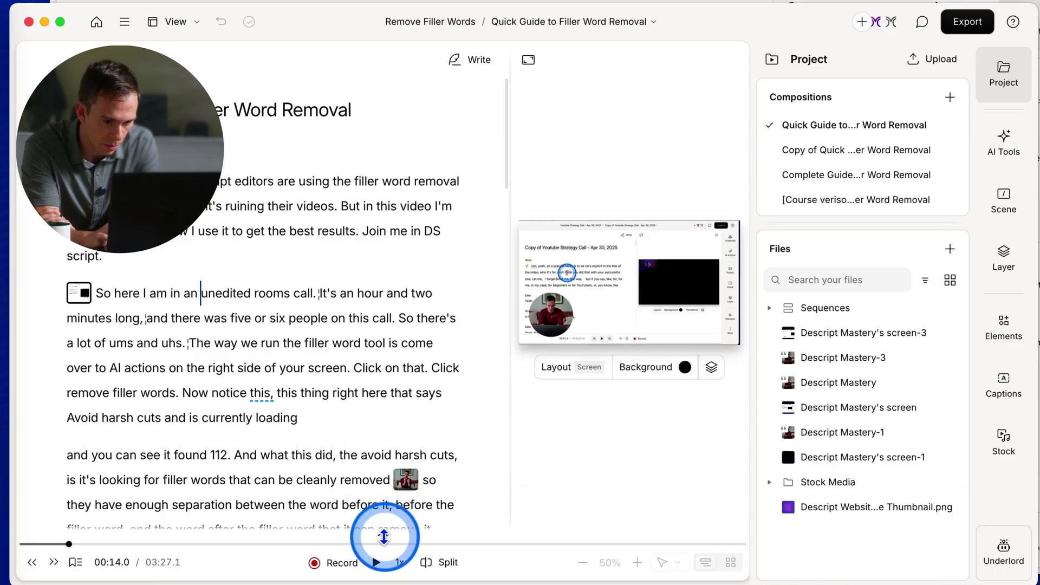
left_click(384, 537)
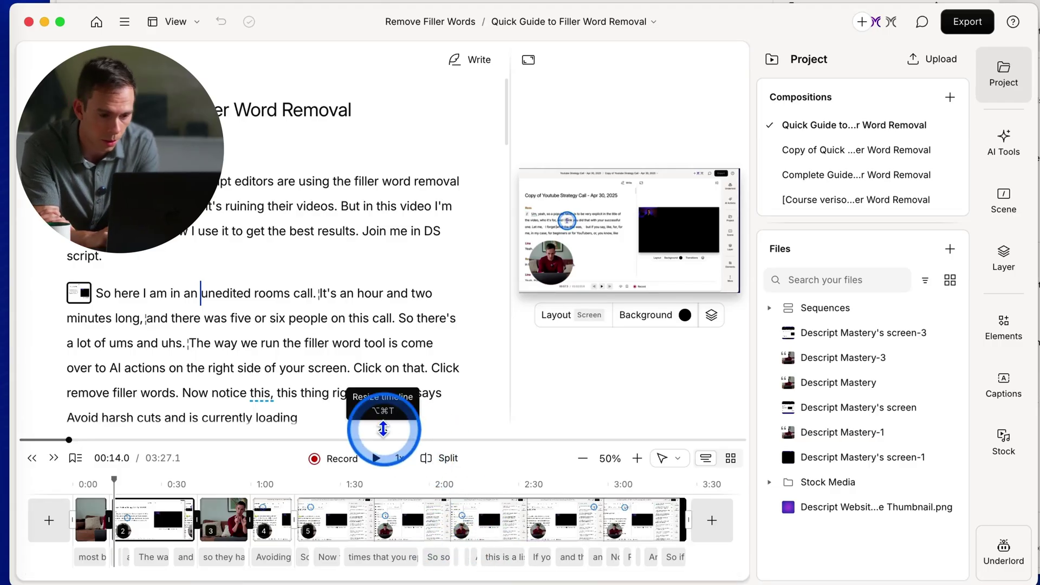
left_click_drag(383, 429, 386, 548)
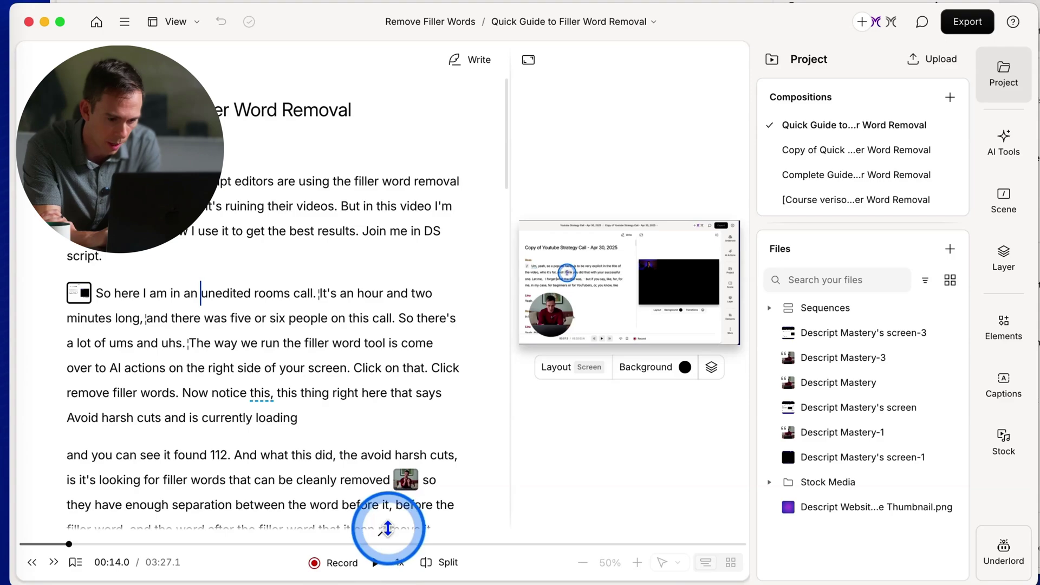
left_click_drag(388, 534, 383, 369)
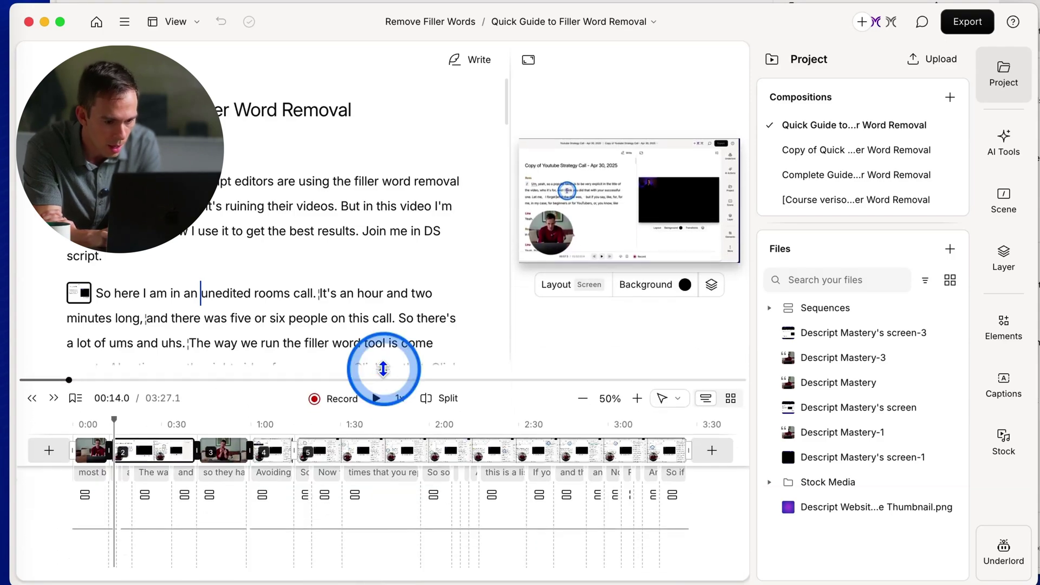
Jump back to scene 1 at 0:00, then step forward scene by scene to the 03:27.1 end.
left_click(33, 401)
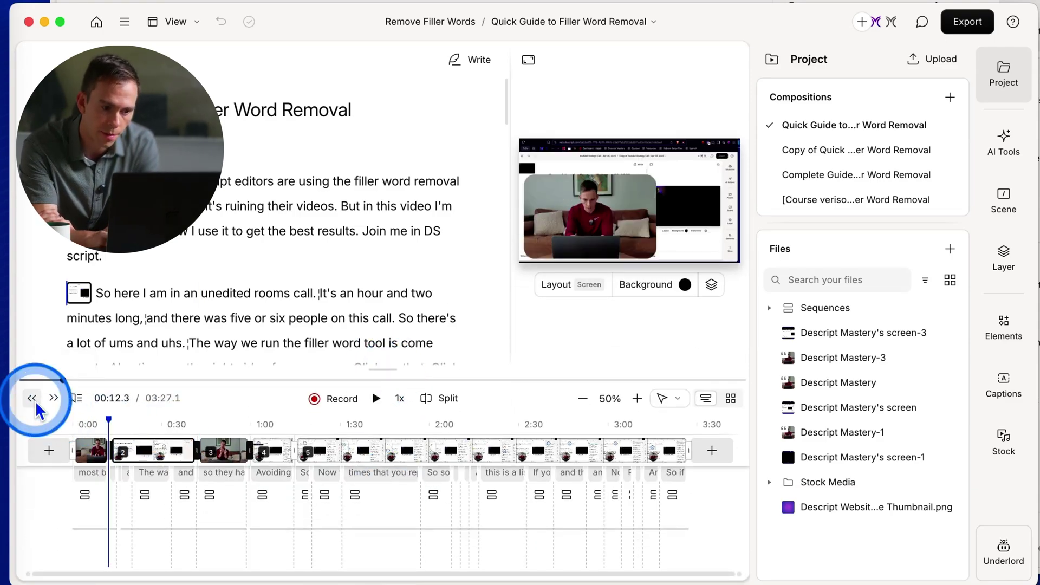
left_click(33, 401)
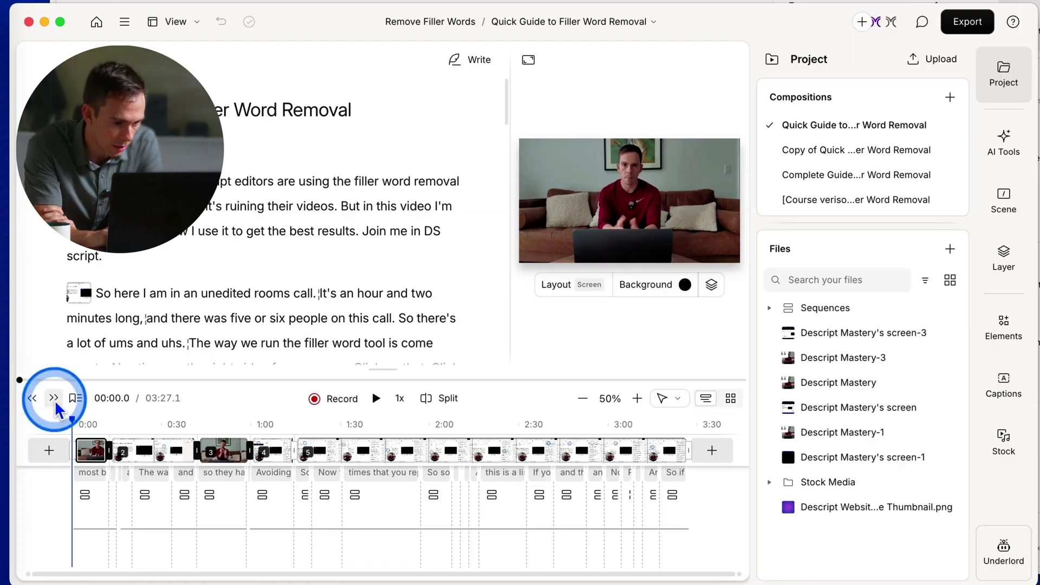
left_click(55, 400)
left_click(54, 400)
left_click(54, 400)
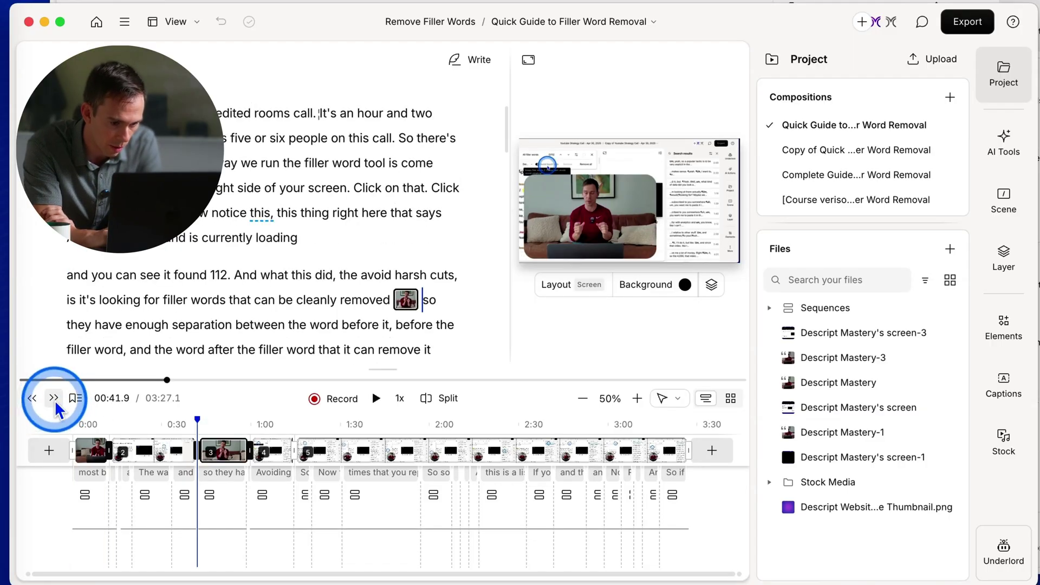
left_click(54, 400)
left_click(54, 400)
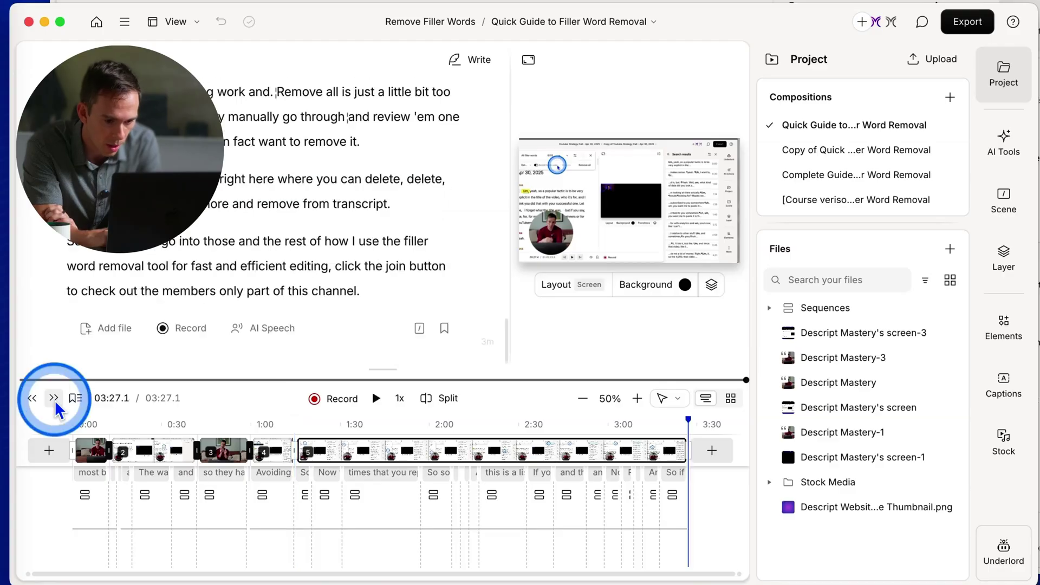
left_click(383, 482)
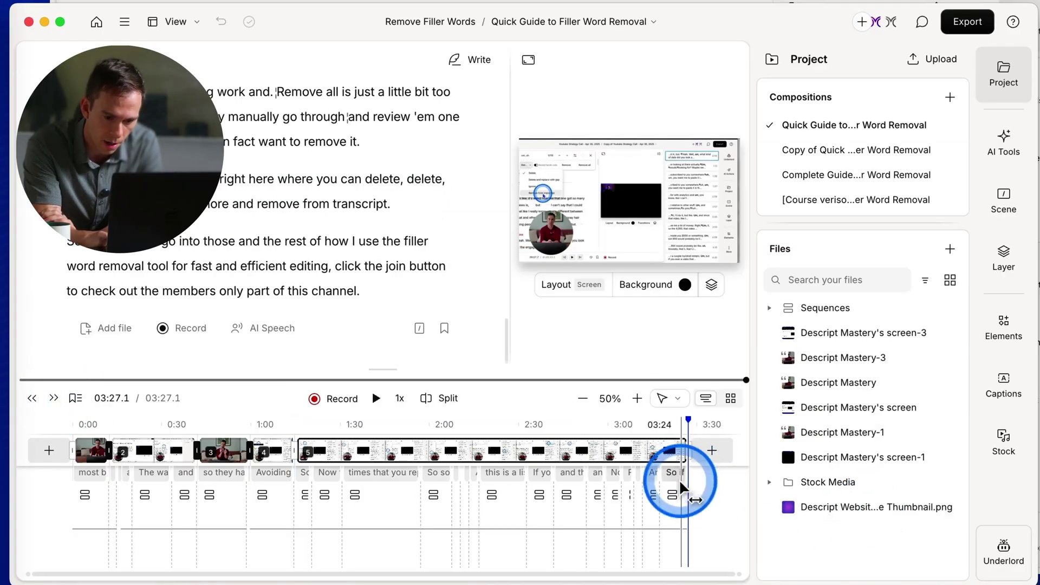
left_click(666, 462)
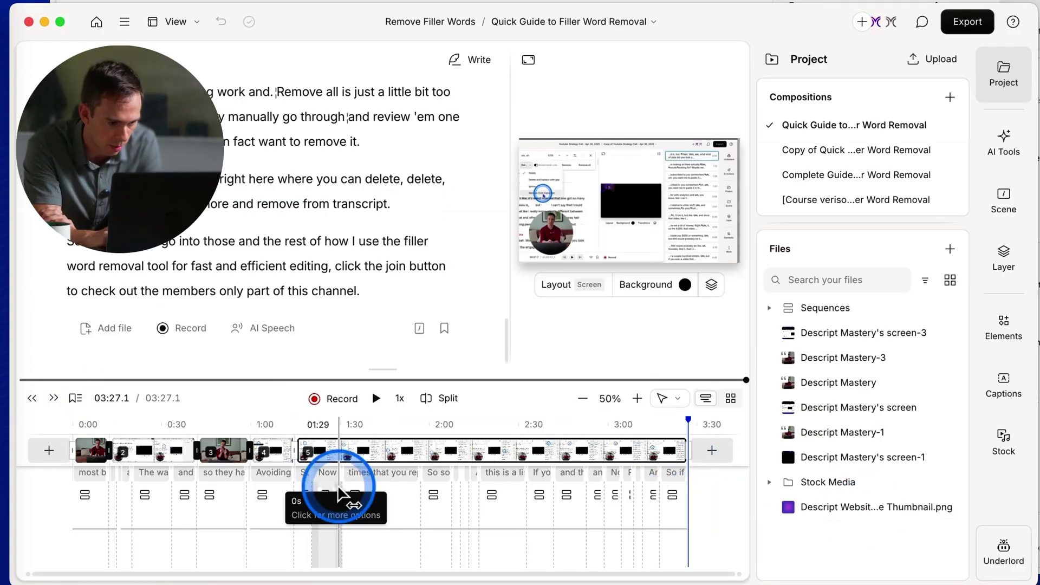
Use the jump-to-marker list to go to the composition's beginning, then its end.
left_click(74, 398)
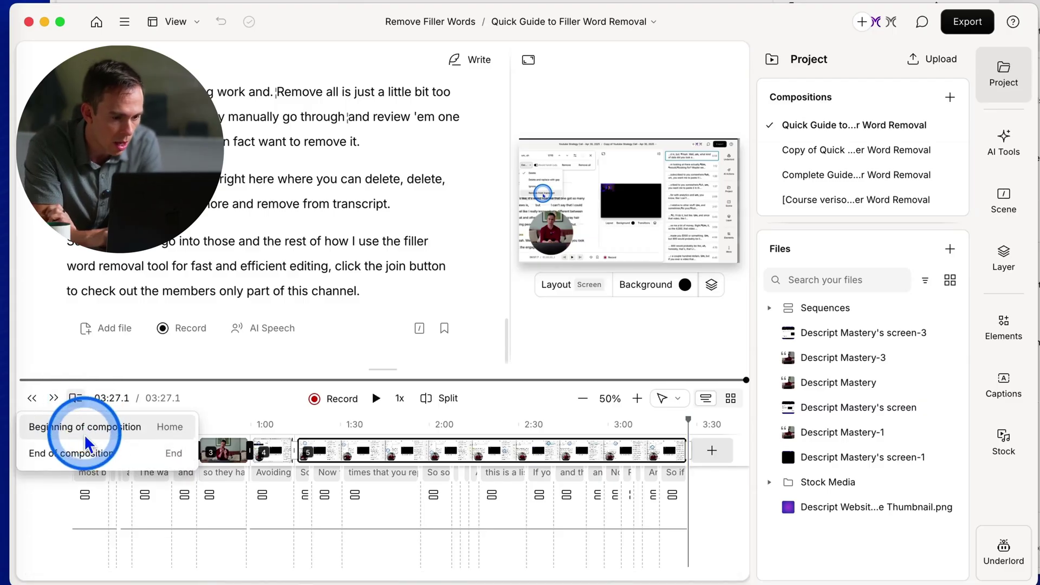
left_click(116, 432)
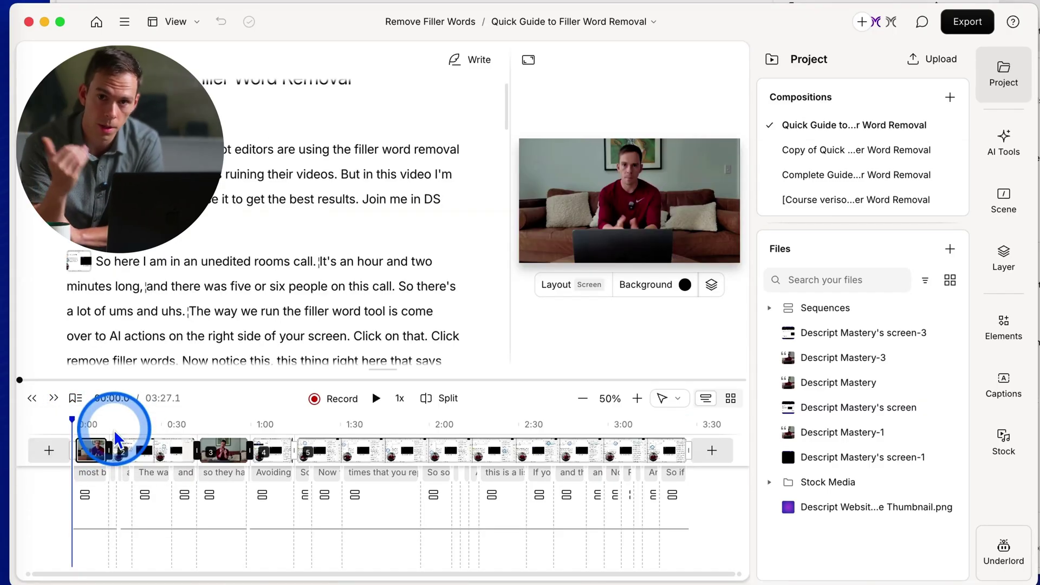
left_click(76, 398)
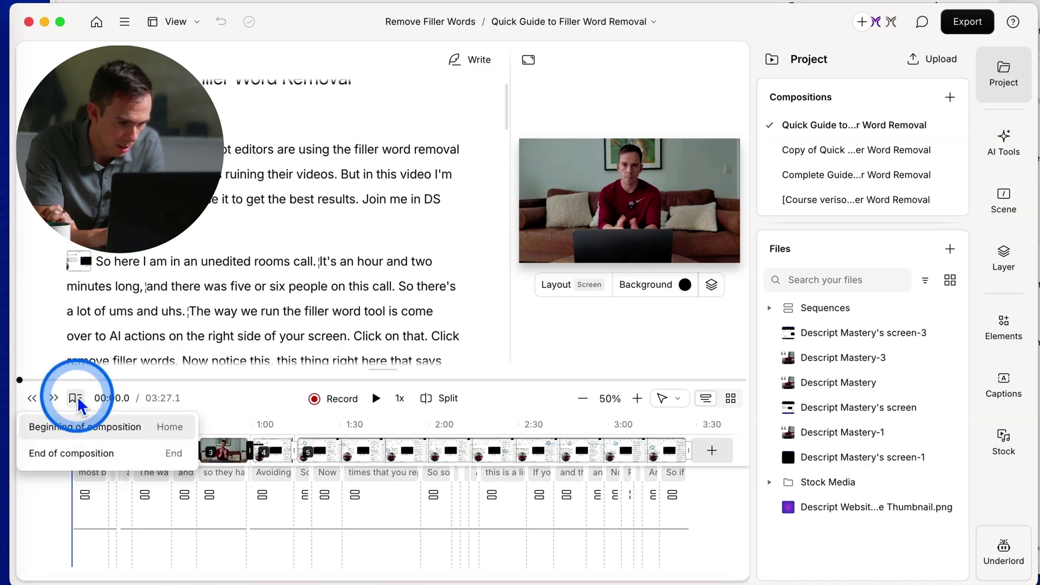
left_click(89, 454)
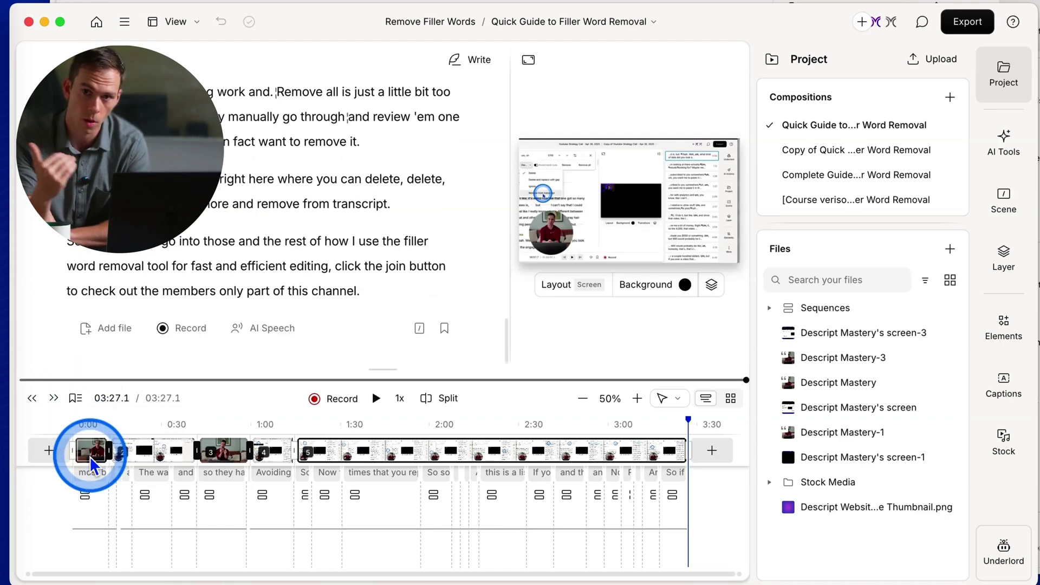
Open the Copy of Quick Guide composition and jump to its Sample Marker at 00:25.
left_click(525, 21)
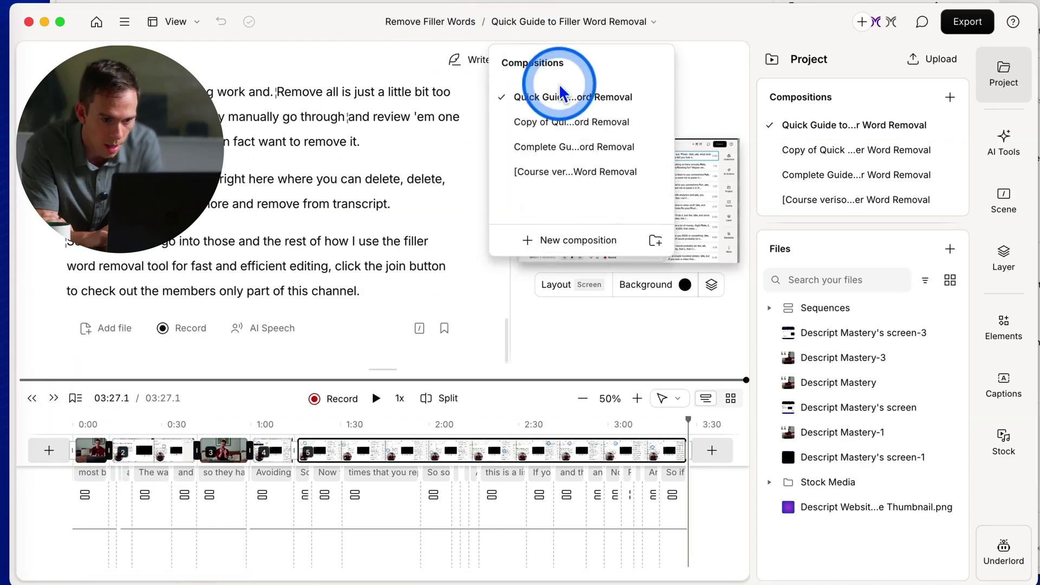
left_click(558, 121)
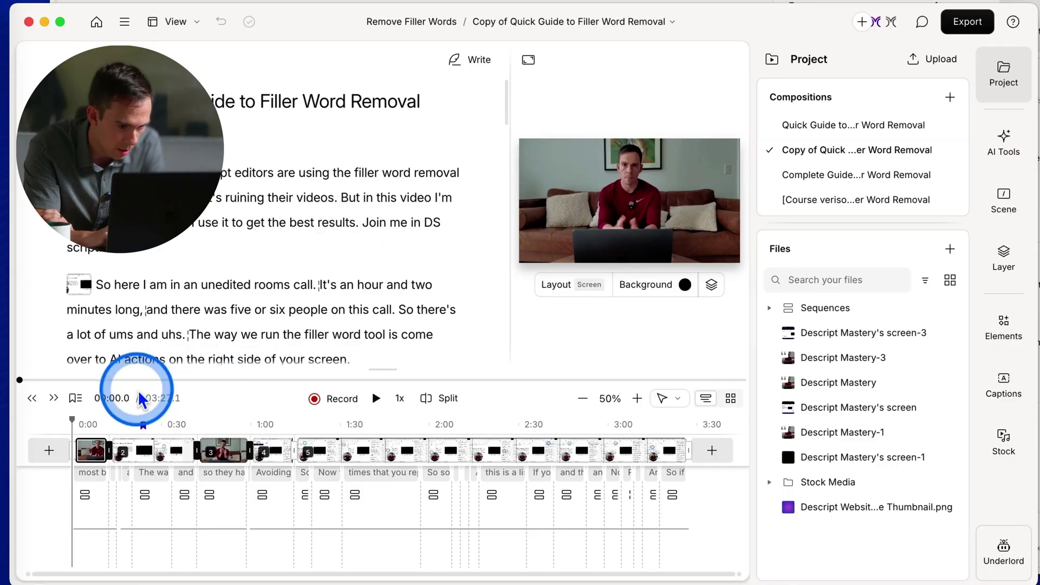
left_click(74, 398)
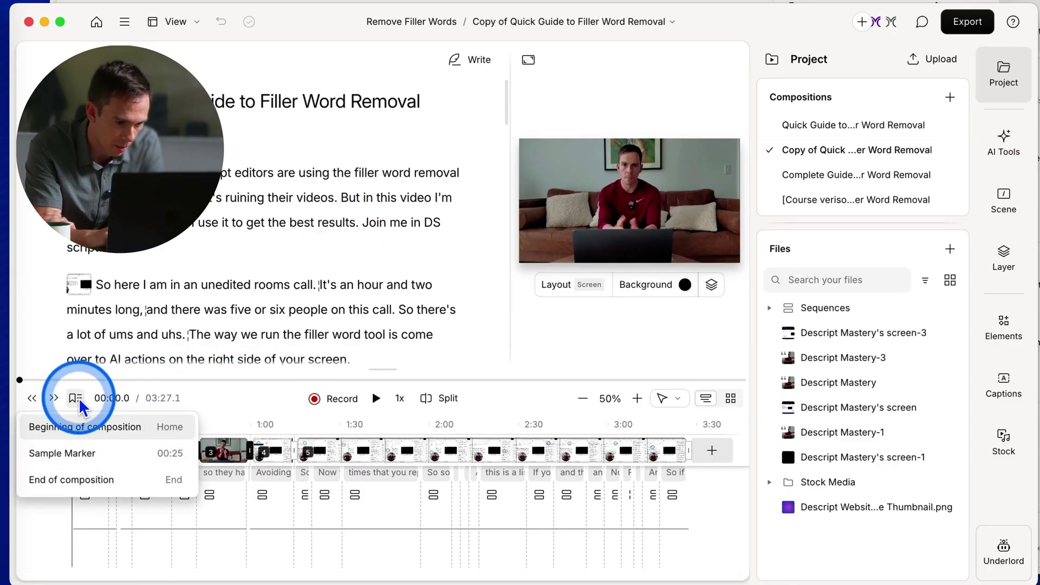
left_click(87, 455)
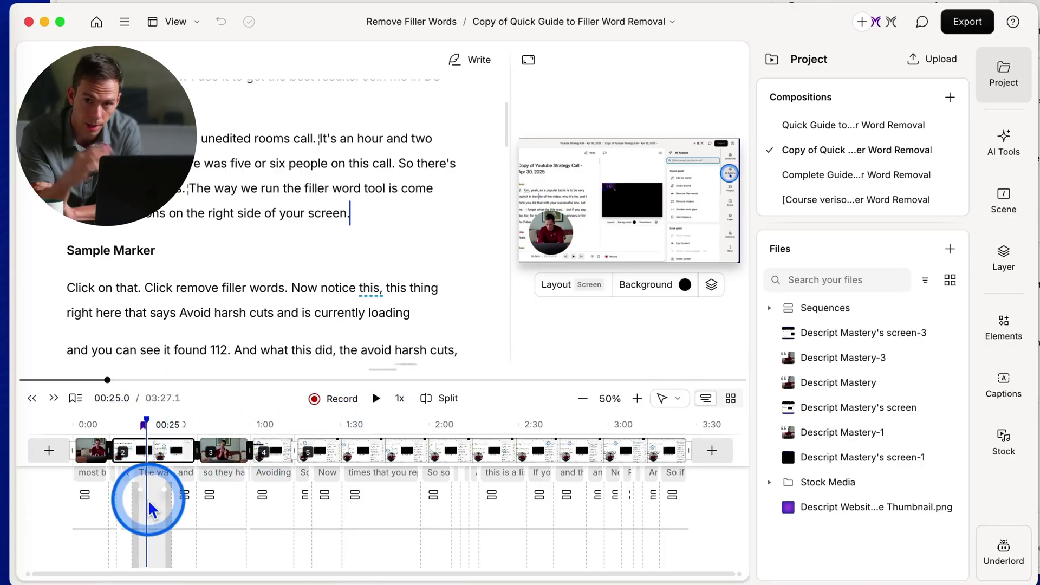
Play from the Sample Marker and pause at 00:27.0.
left_click(377, 398)
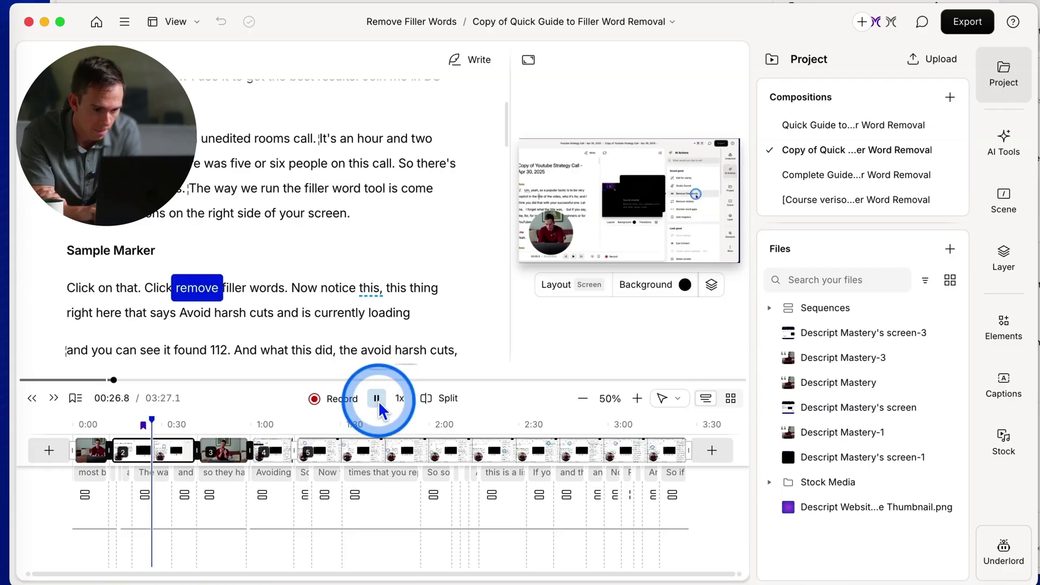
left_click(380, 406)
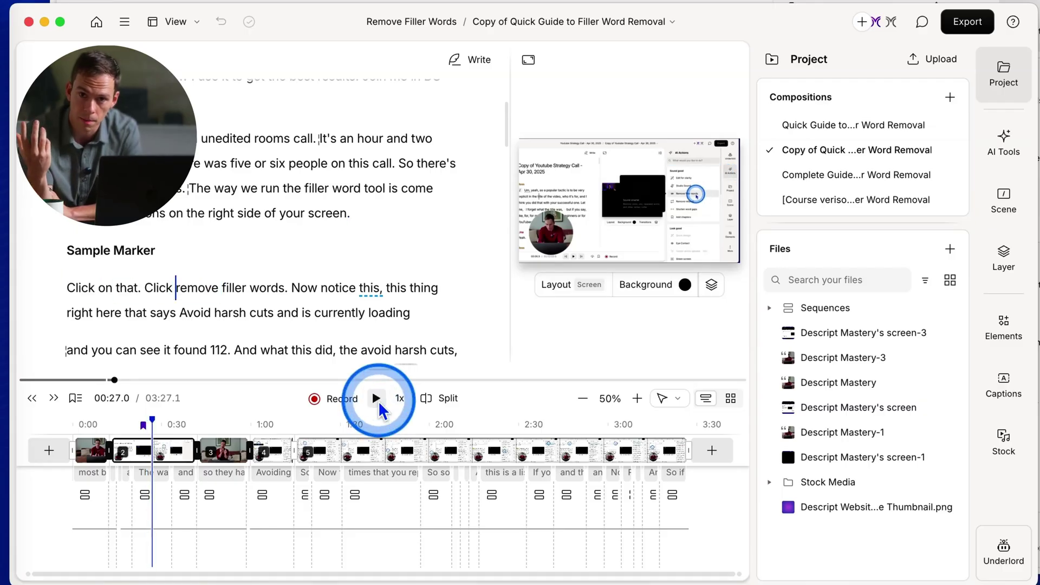
left_click(400, 401)
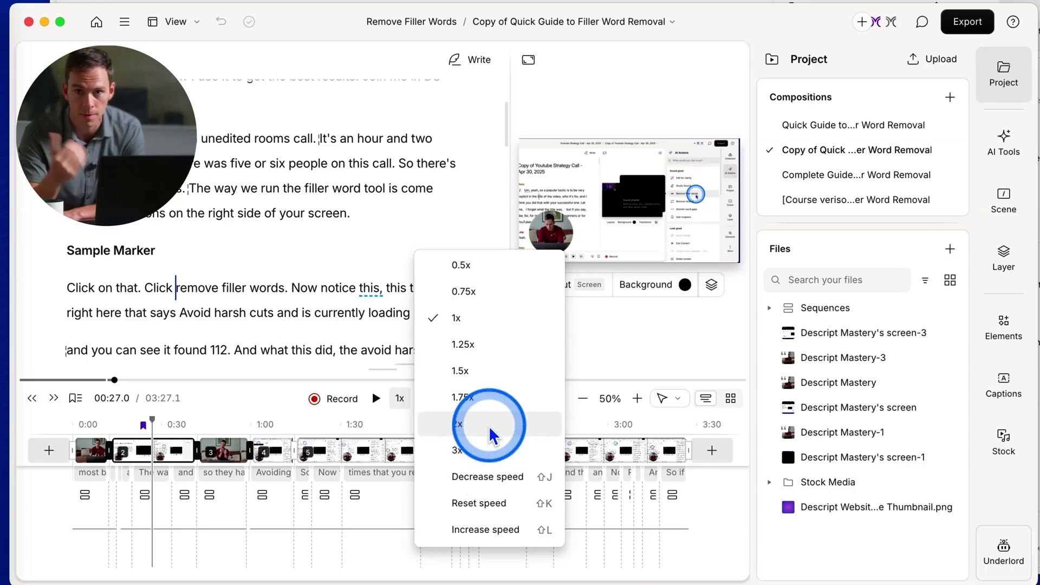
left_click(405, 399)
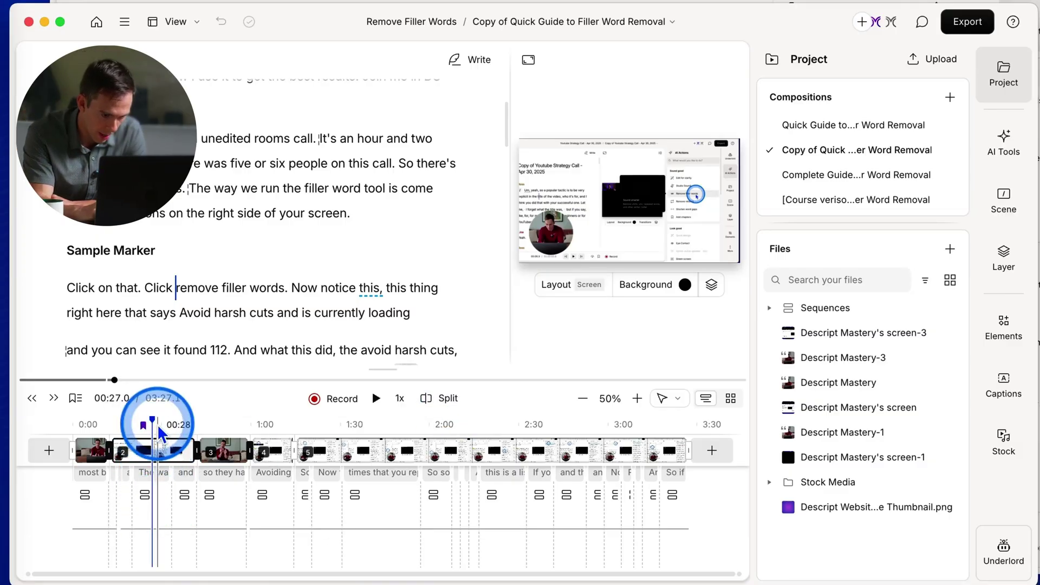
Split the scene at the 00:27 playhead and select the new scene 3 clip.
left_click(441, 401)
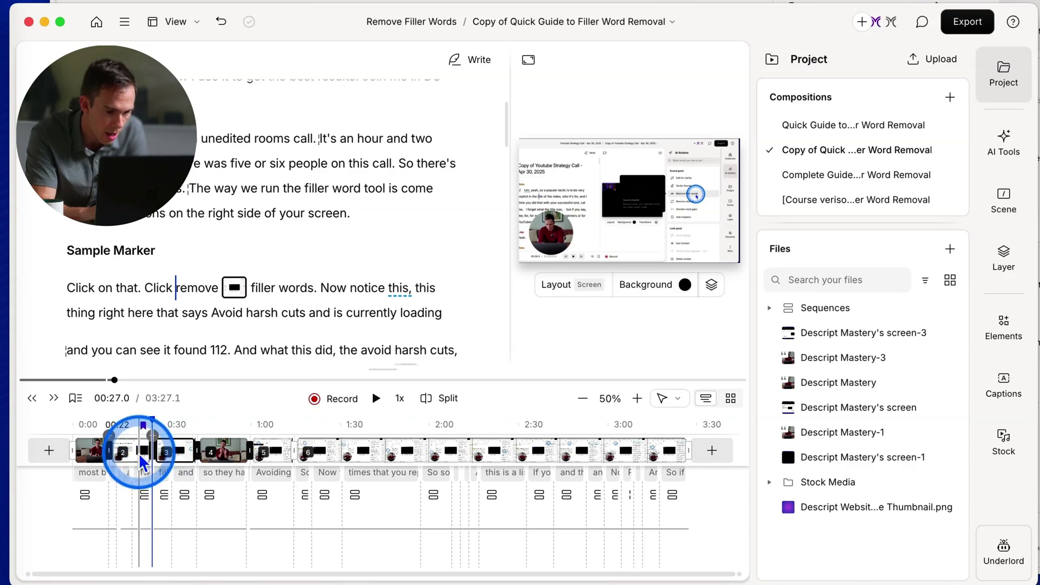
left_click(172, 453)
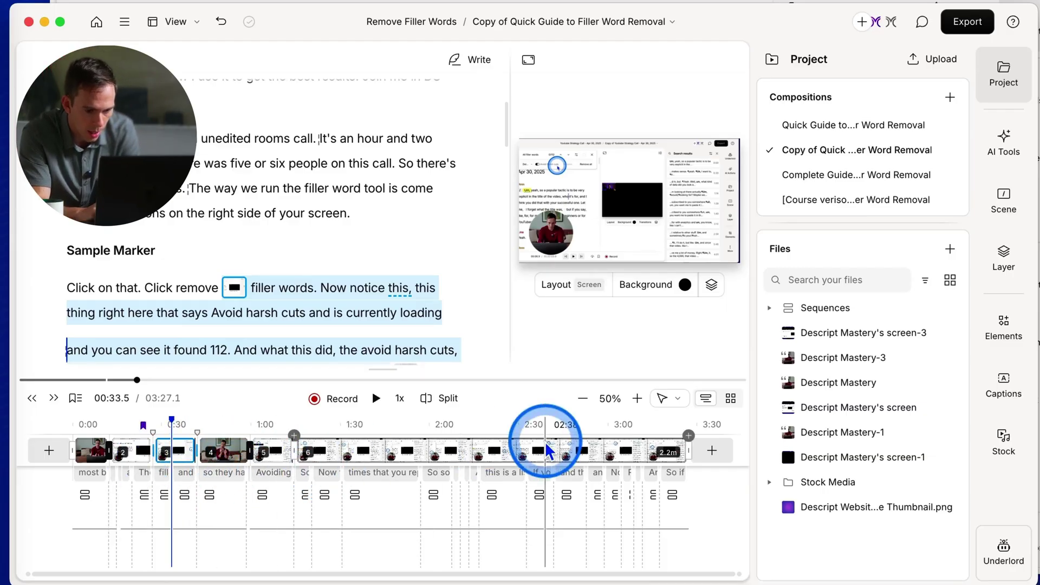
left_click(605, 401)
left_click(602, 399)
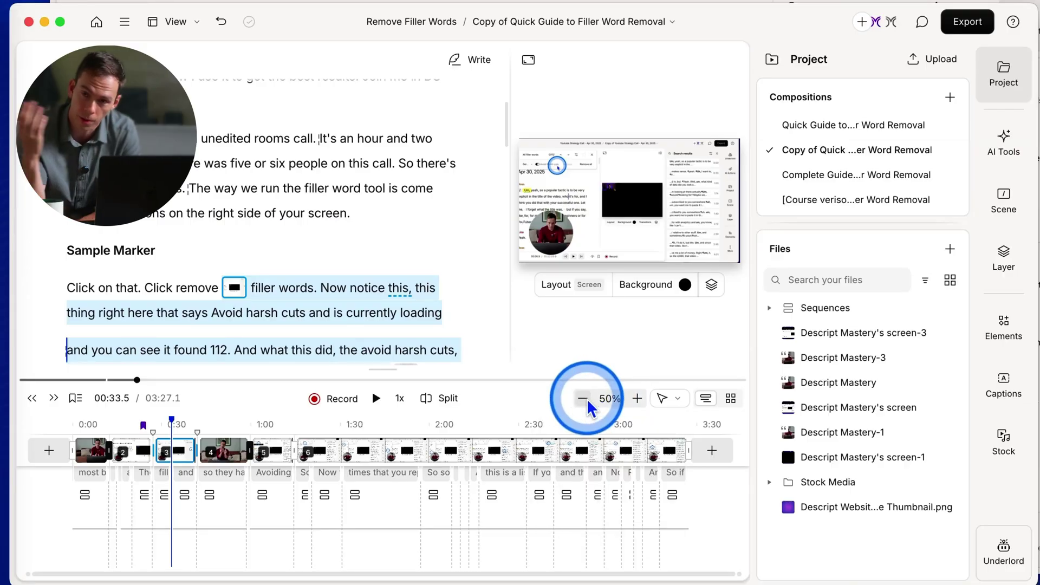
left_click(633, 401)
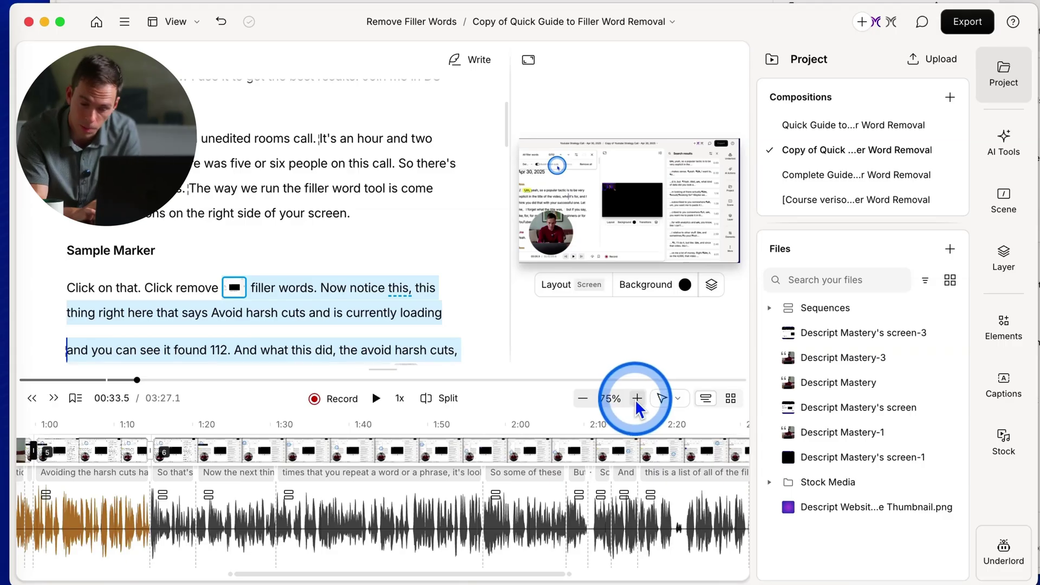
left_click(637, 401)
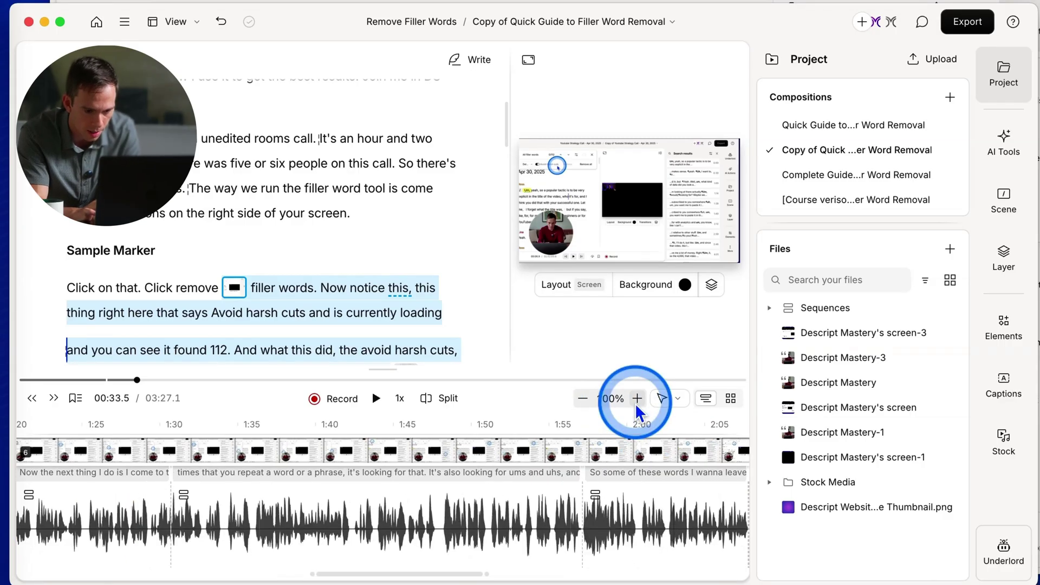
left_click(613, 399)
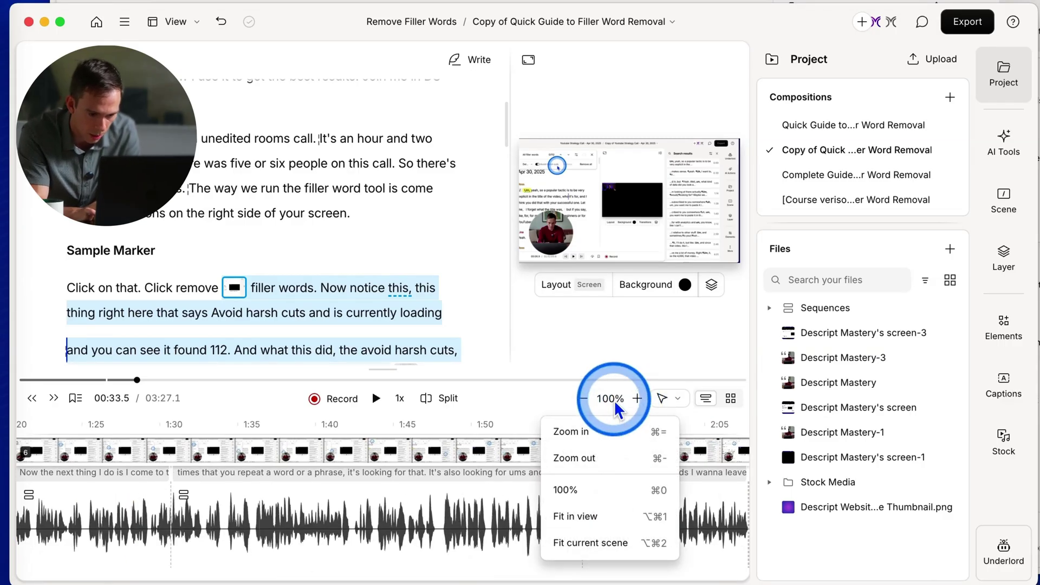
left_click(581, 523)
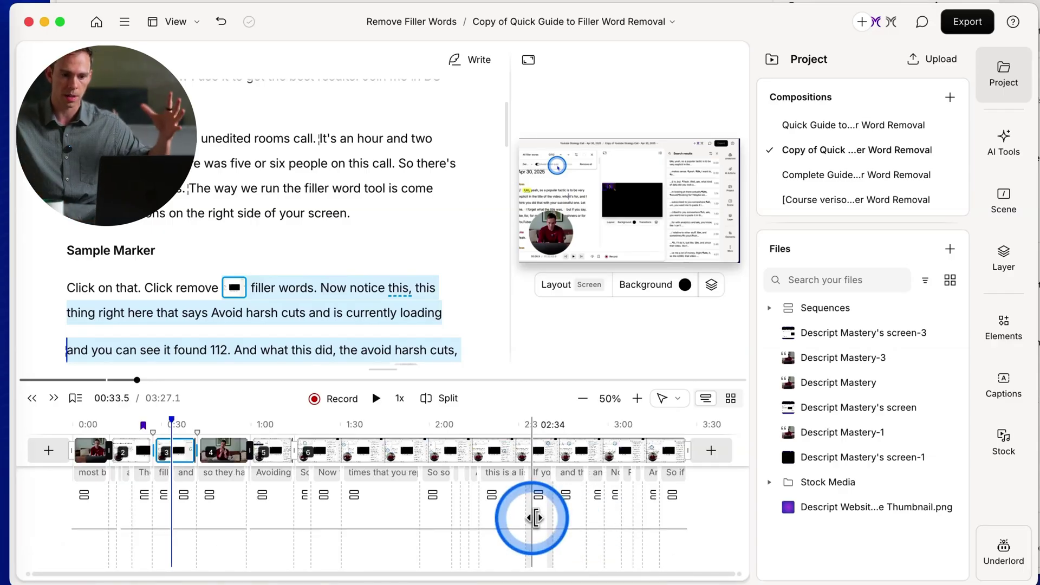
left_click(677, 399)
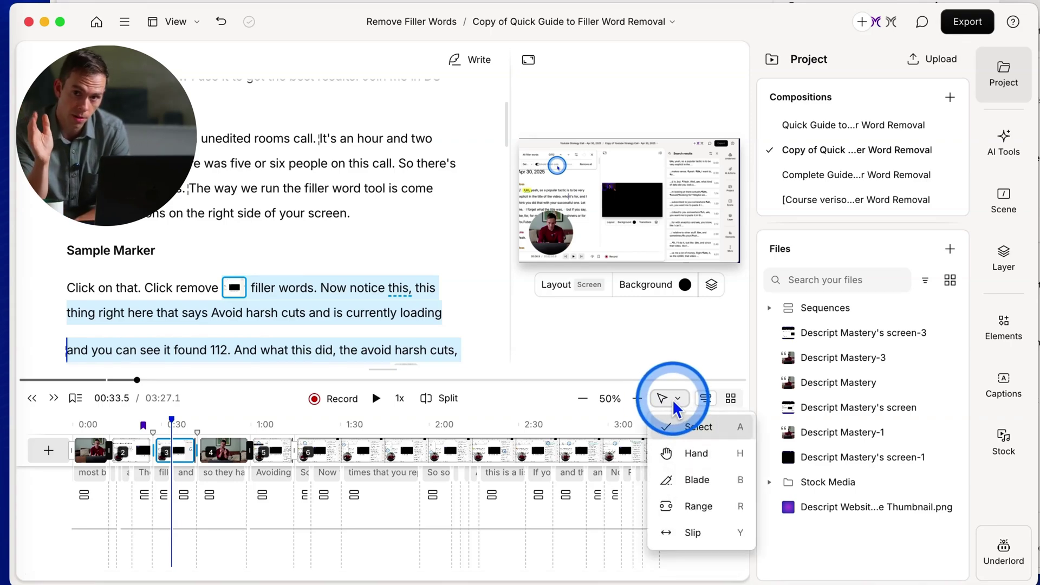
left_click(672, 399)
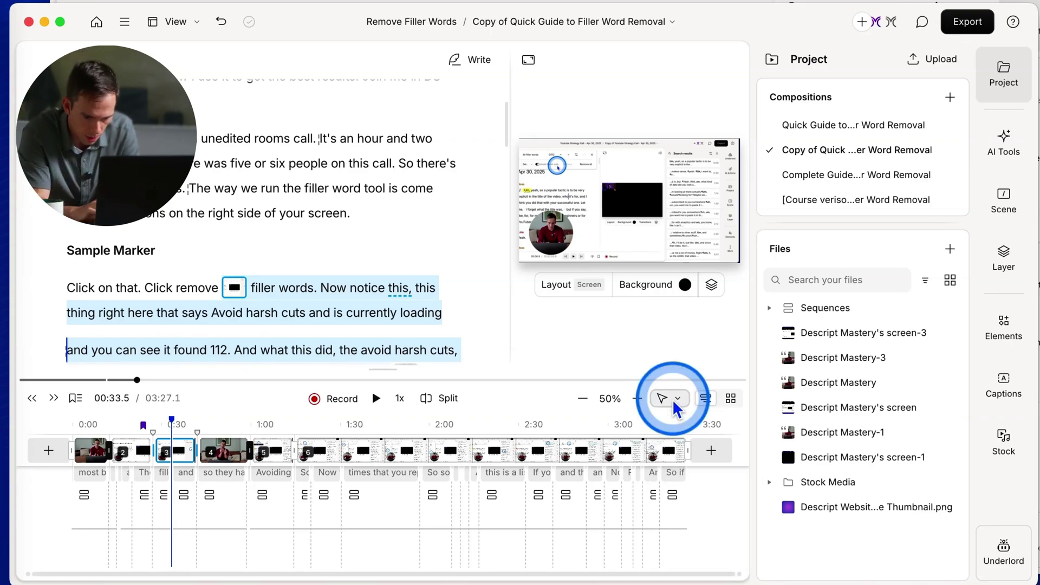
left_click(124, 21)
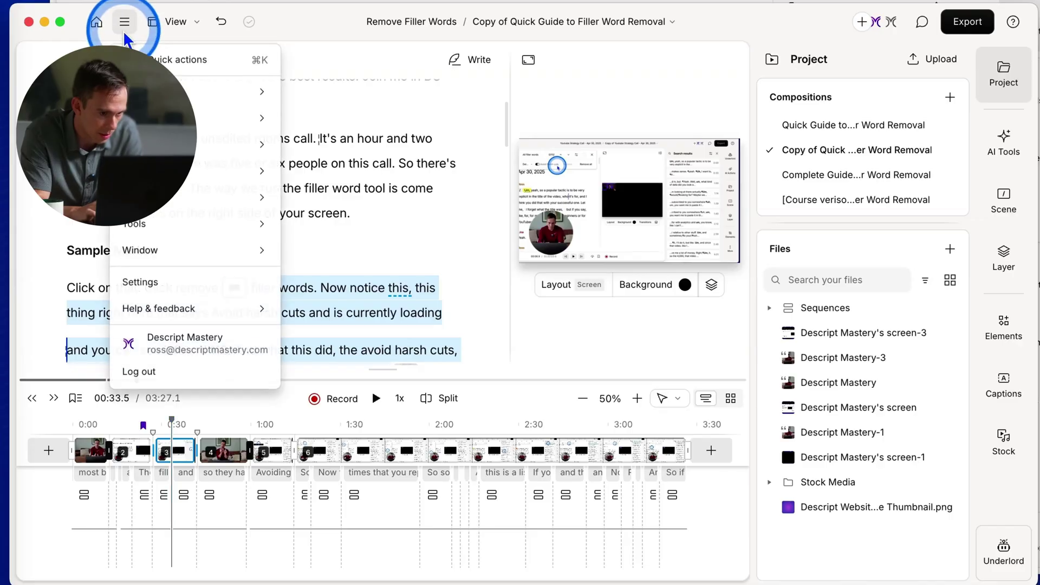
left_click(142, 282)
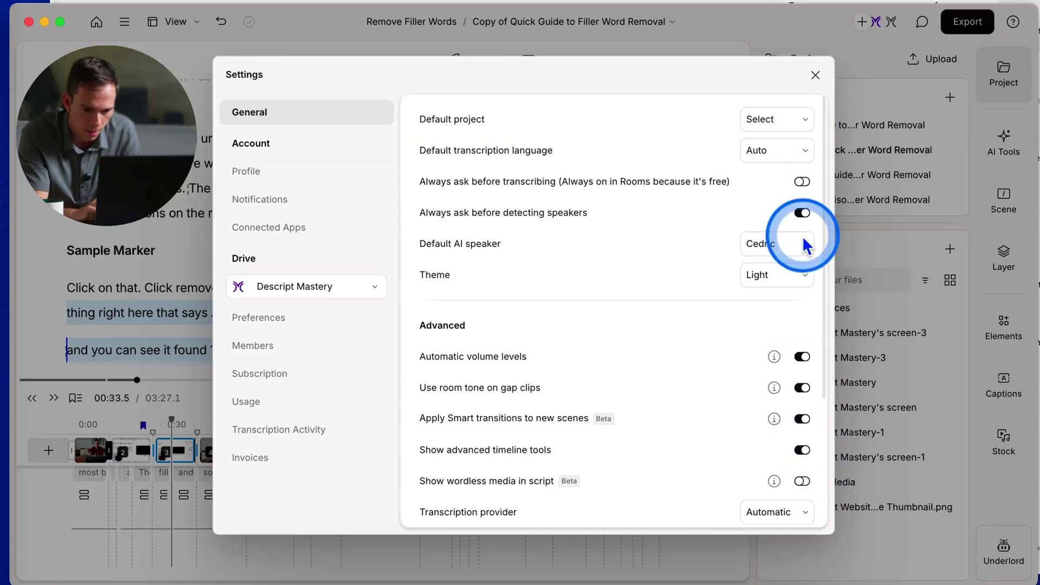
left_click(814, 78)
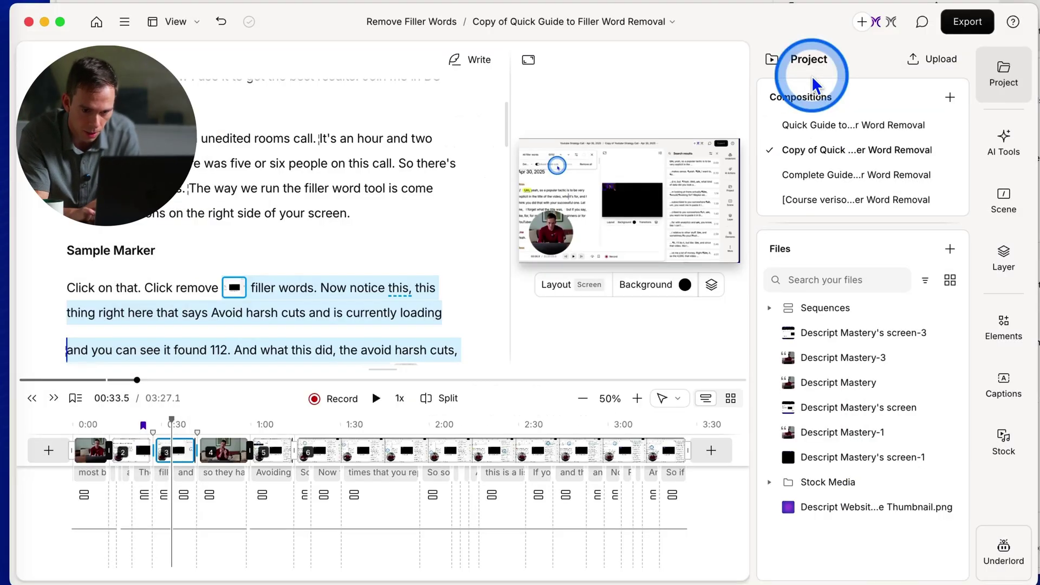
left_click(670, 399)
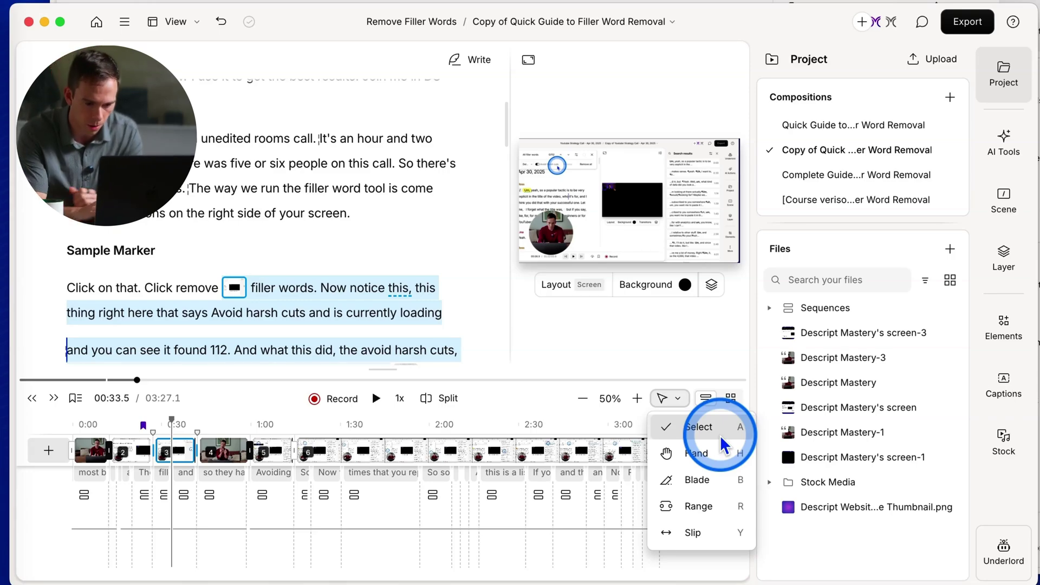
left_click(672, 399)
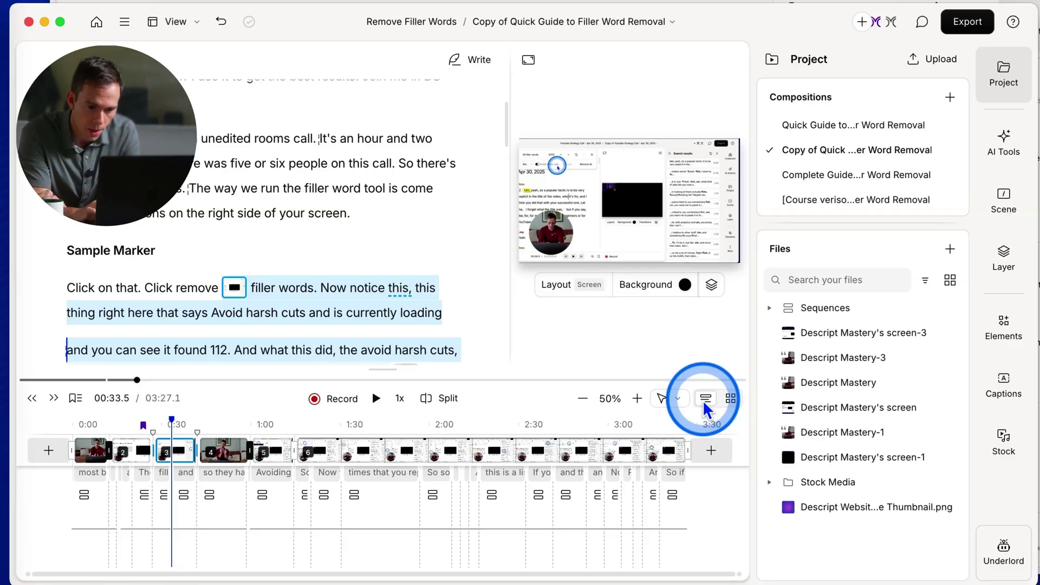
left_click(731, 401)
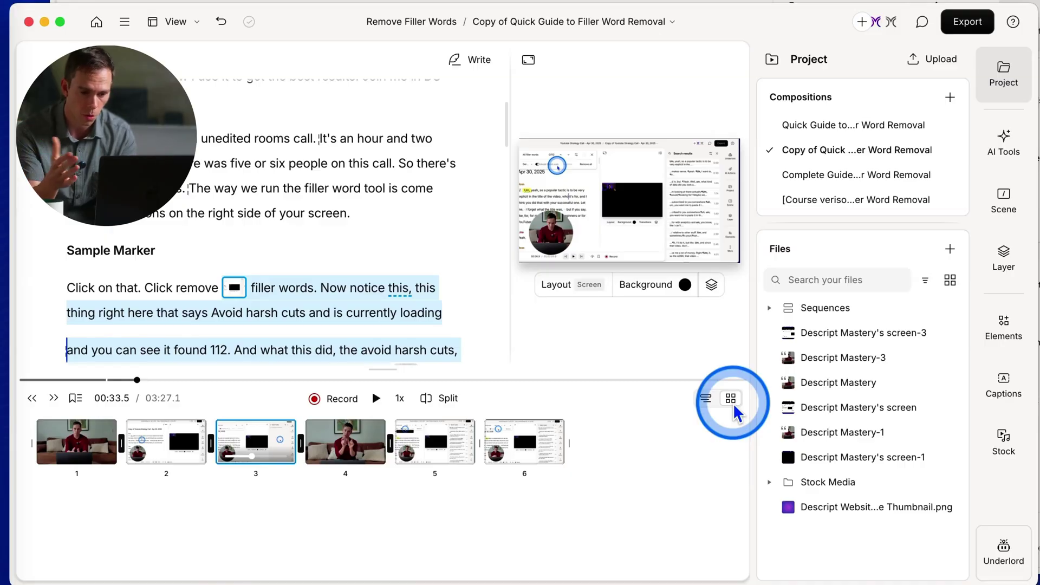
left_click(184, 32)
mouse_move(133, 112)
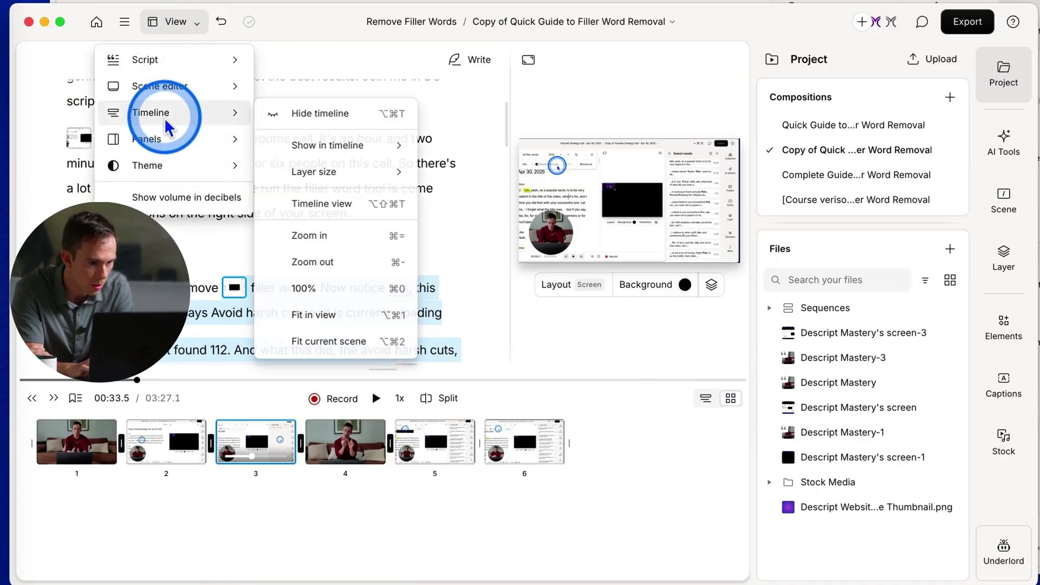
left_click(306, 209)
left_click(171, 24)
mouse_move(168, 114)
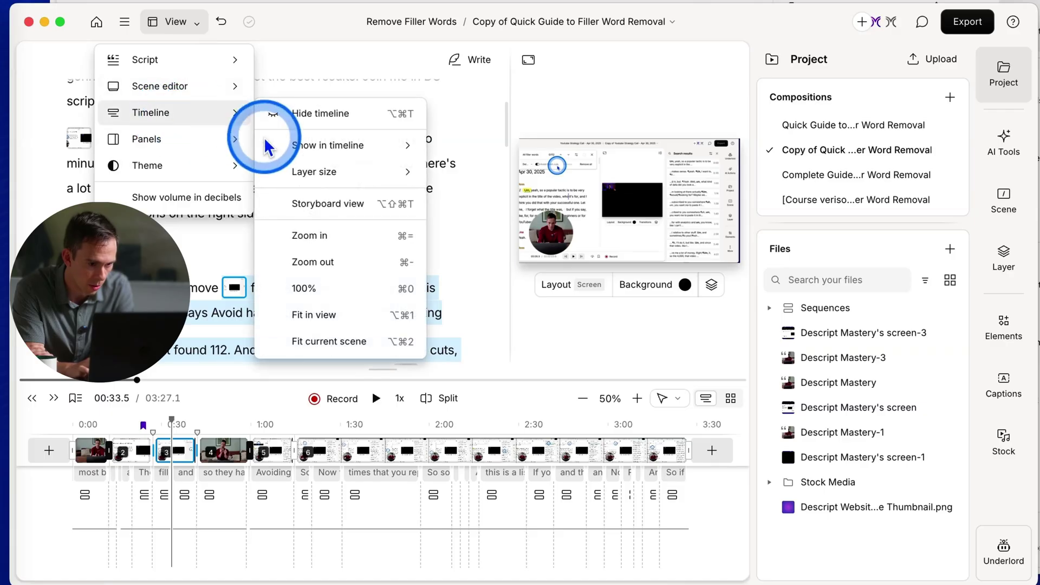
left_click(288, 204)
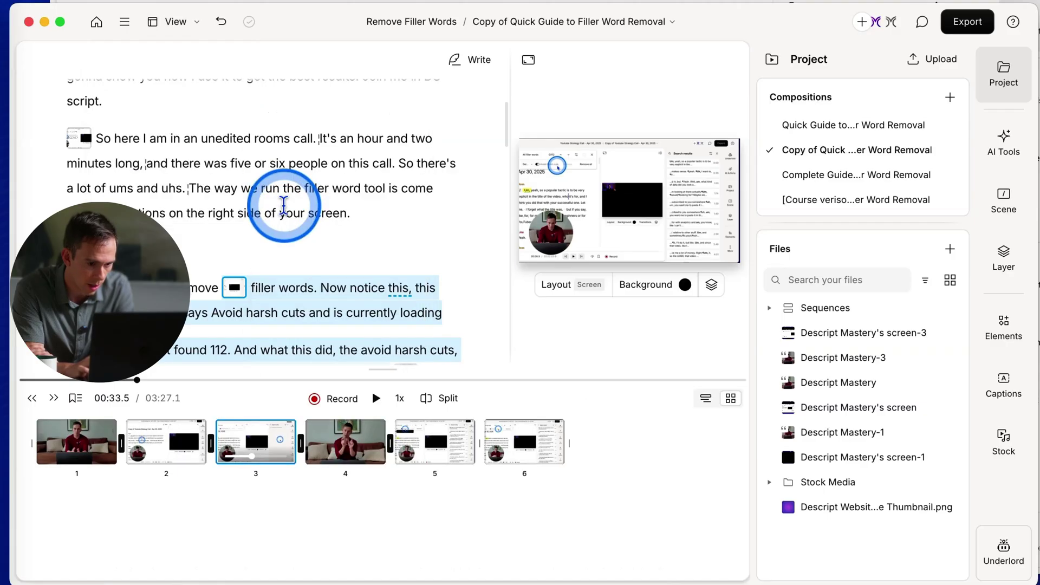
left_click(706, 398)
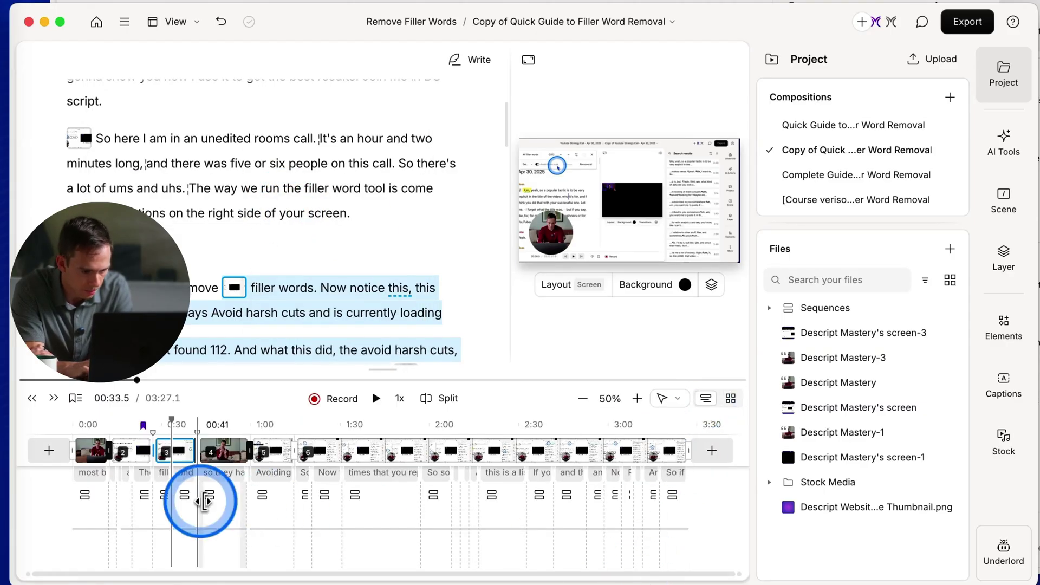
Add a marker named 'New Marker' after the word 'separation' at about 00:43.
scroll(138, 499, "up", 5)
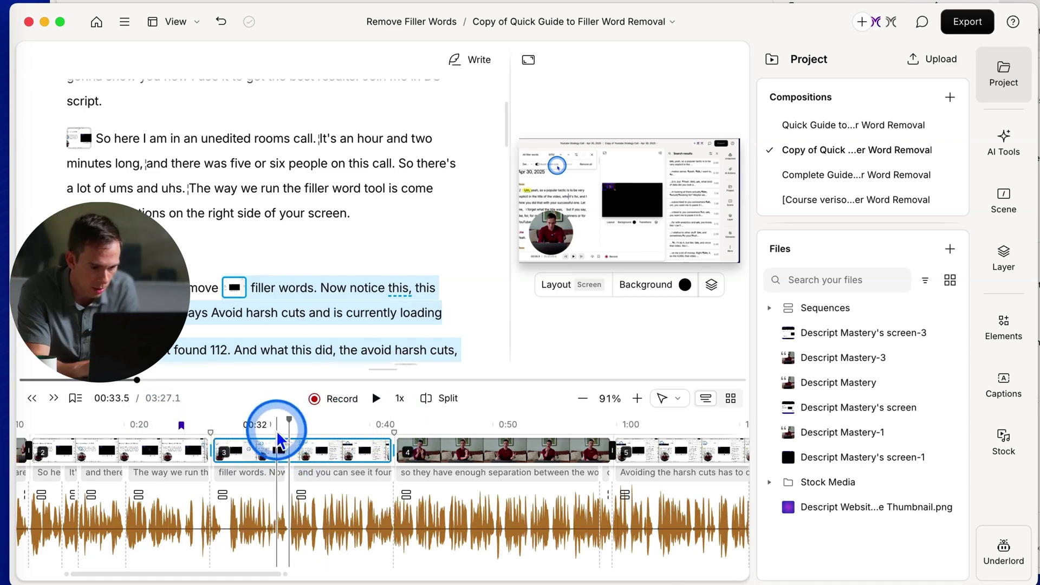
left_click(361, 433)
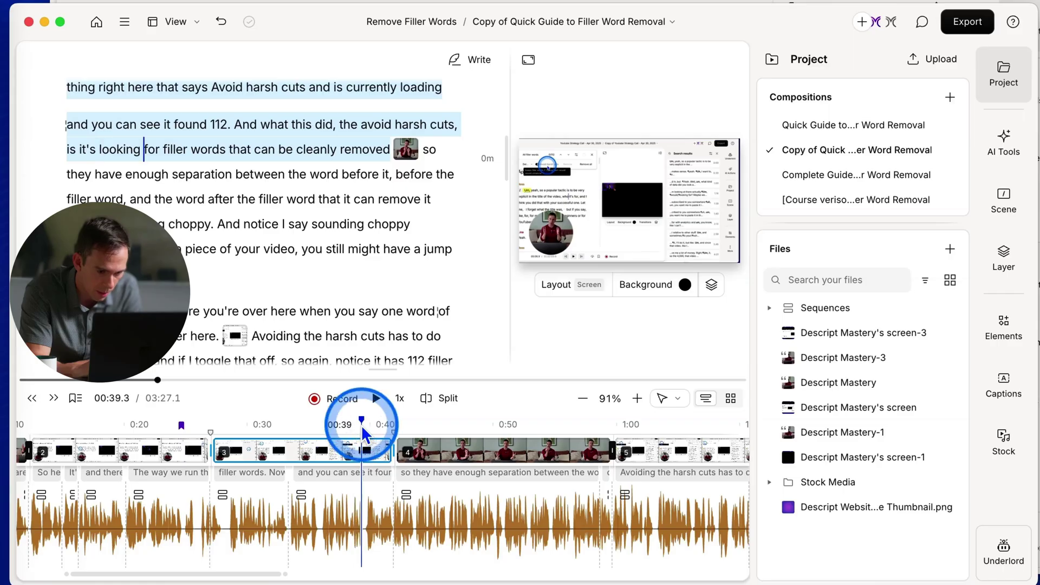
left_click(222, 178)
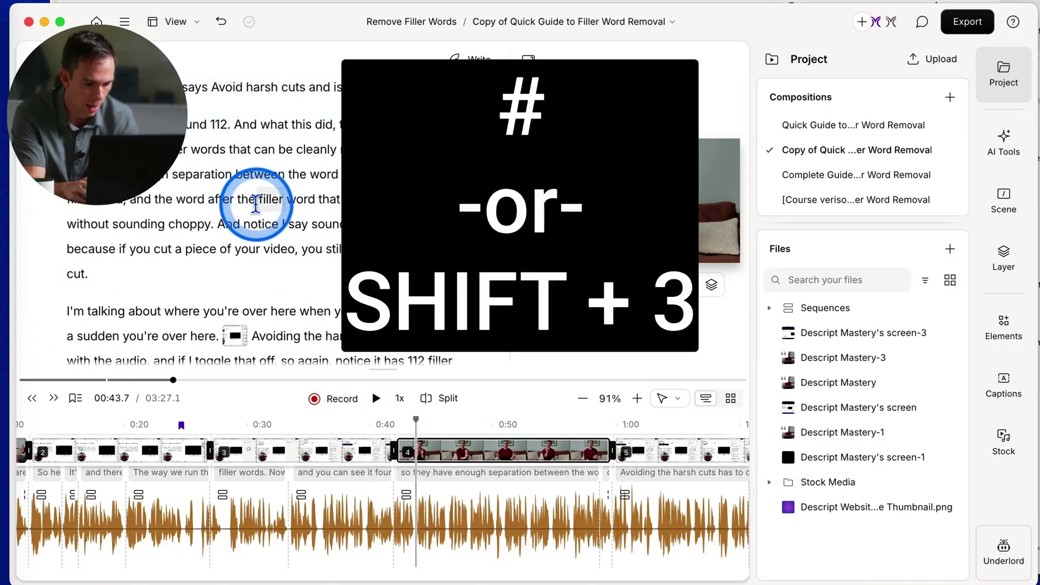
key("shift+3")
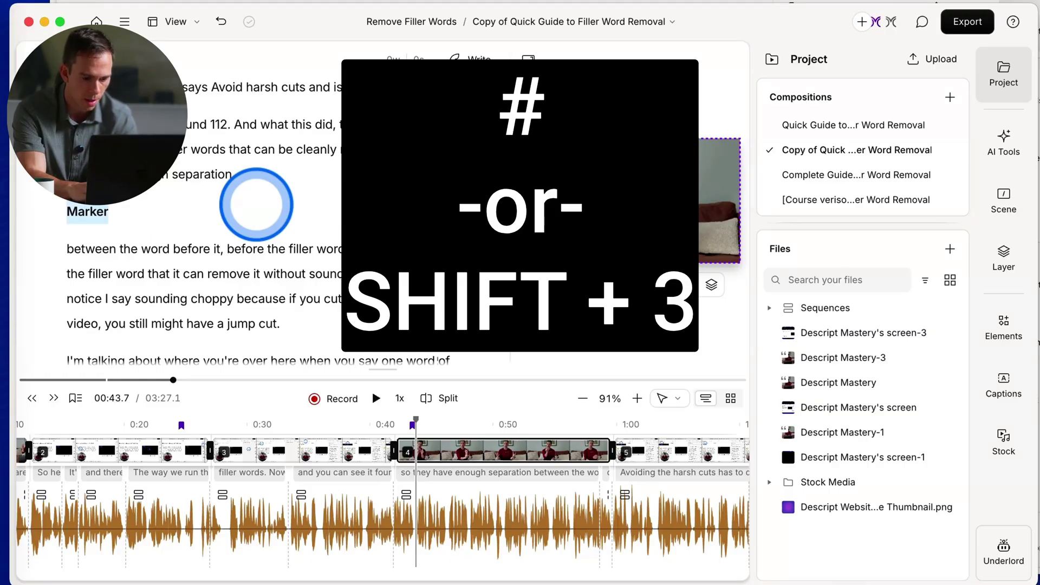
type("New Marker")
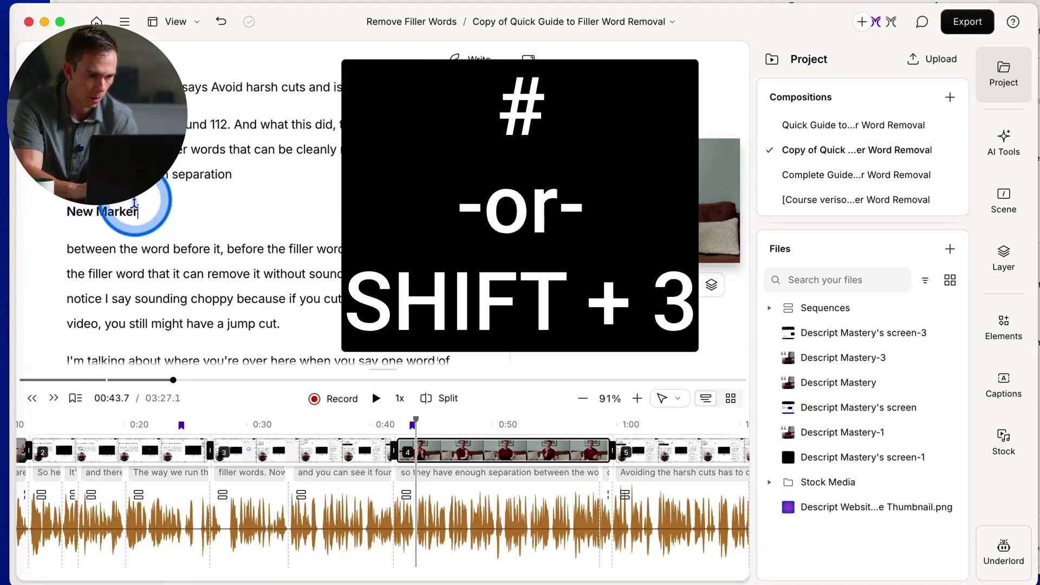
Jump the playhead to New Marker, then back to 00:25.
left_click(439, 428)
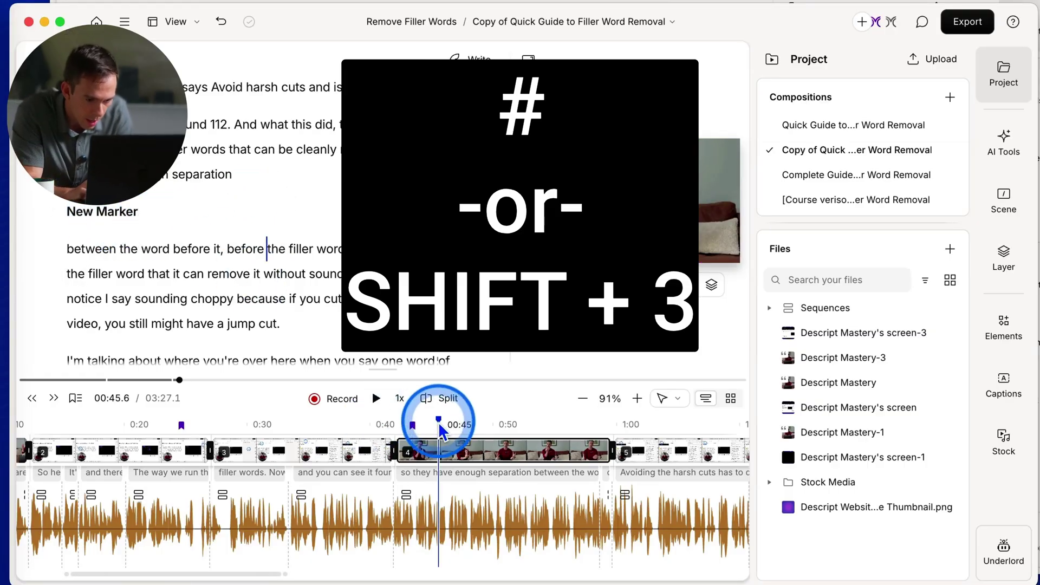
left_click(413, 428)
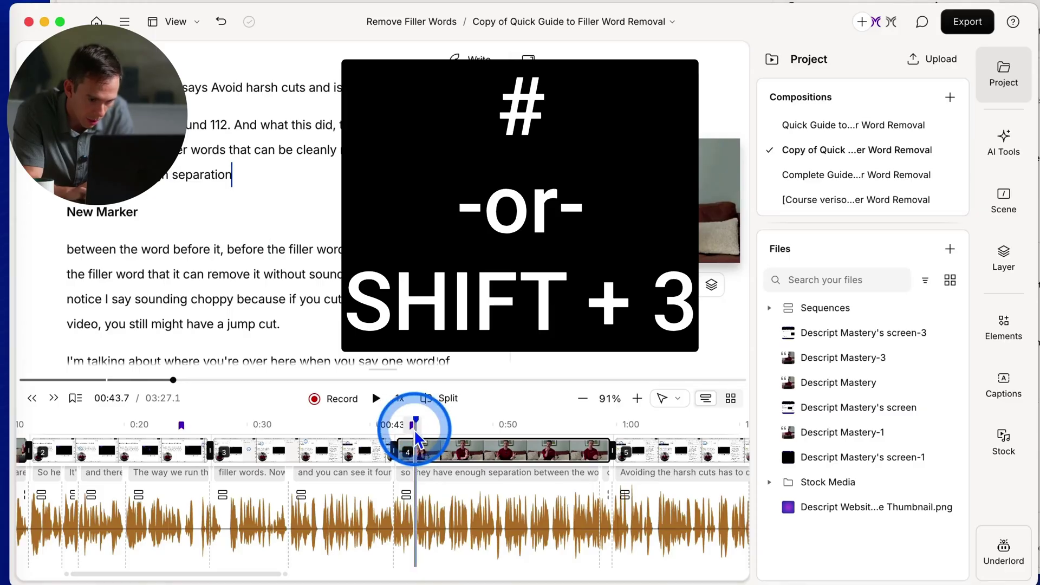
left_click(182, 431)
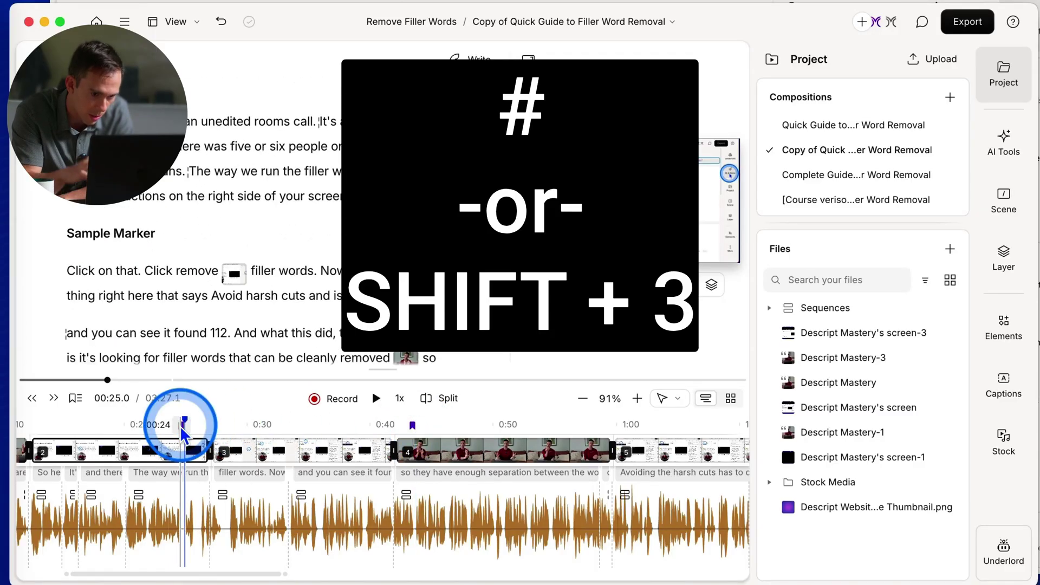
scroll(302, 460, "left", 5)
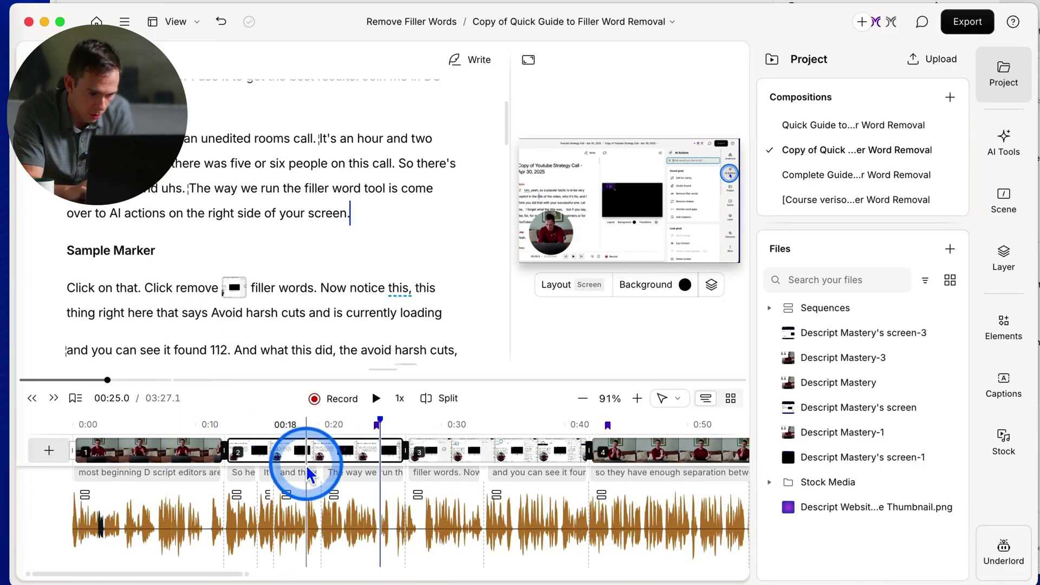
Add a new 5-second scene at the very start of the timeline and select it.
left_click(49, 450)
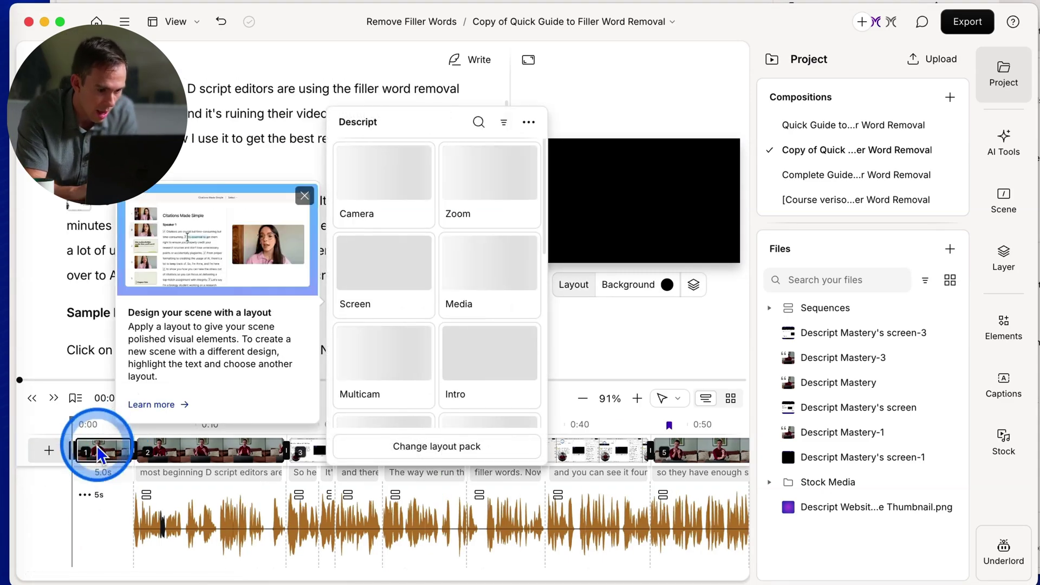
left_click(106, 493)
left_click(100, 474)
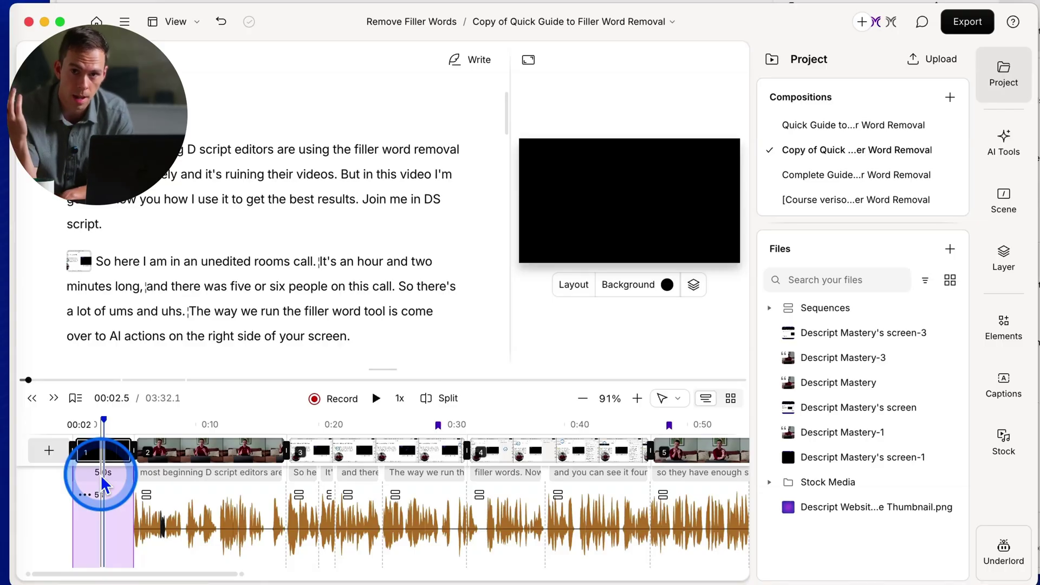
Add a new scene at the end of the timeline to show the layout choices.
scroll(261, 518, "right", 20)
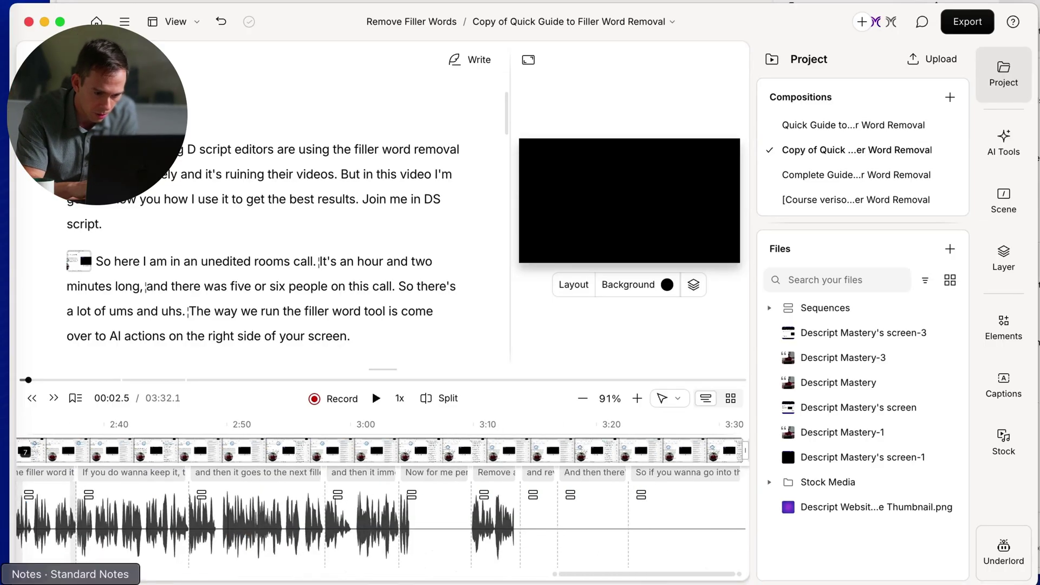
scroll(379, 503, "right", 3)
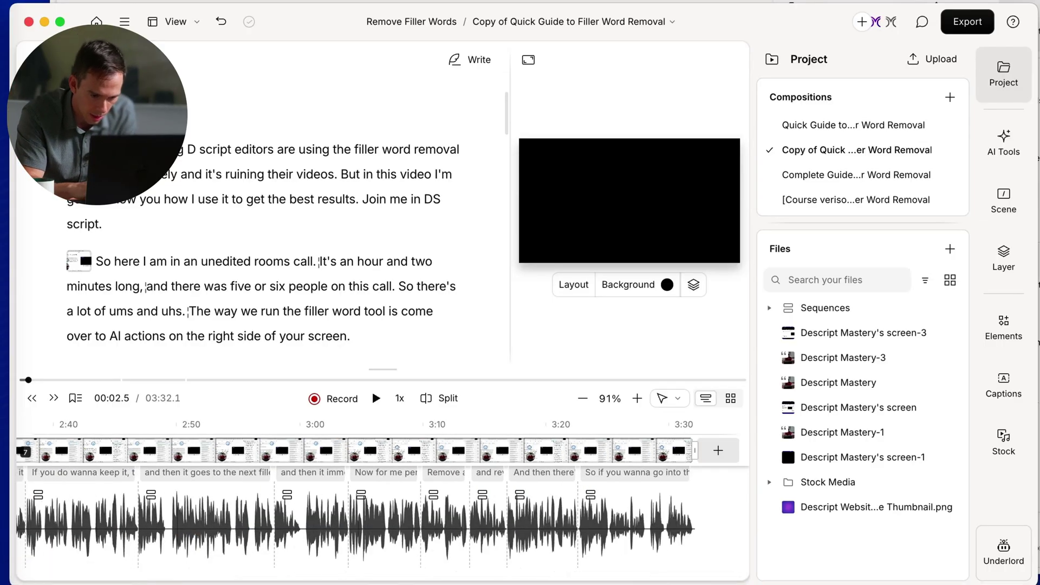
left_click(719, 450)
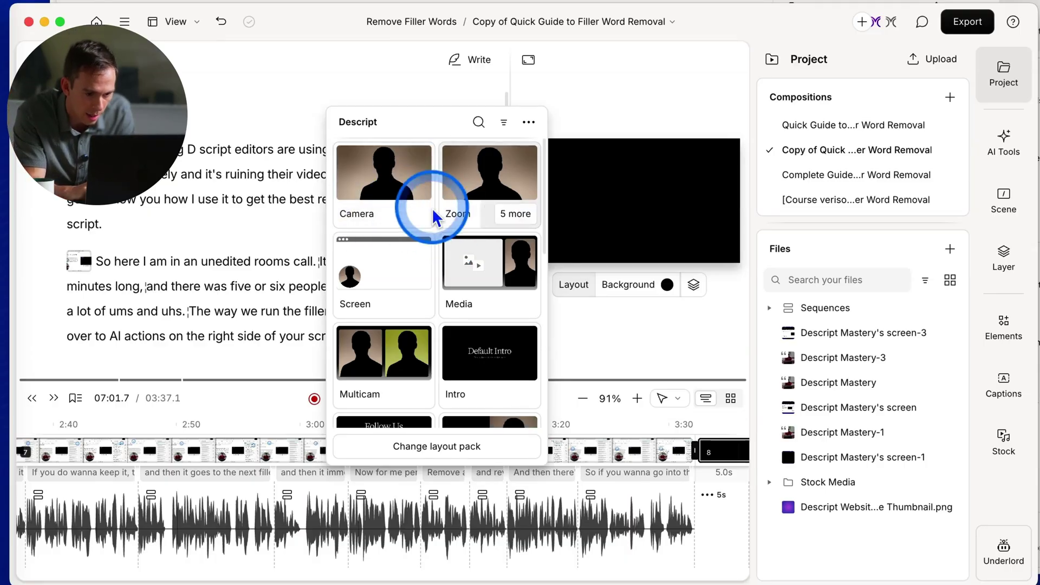
Close the layout choices and insert a blank 5-second scene at 1:20, making the video 3:42.1.
left_click(606, 364)
scroll(506, 483, "left", 10)
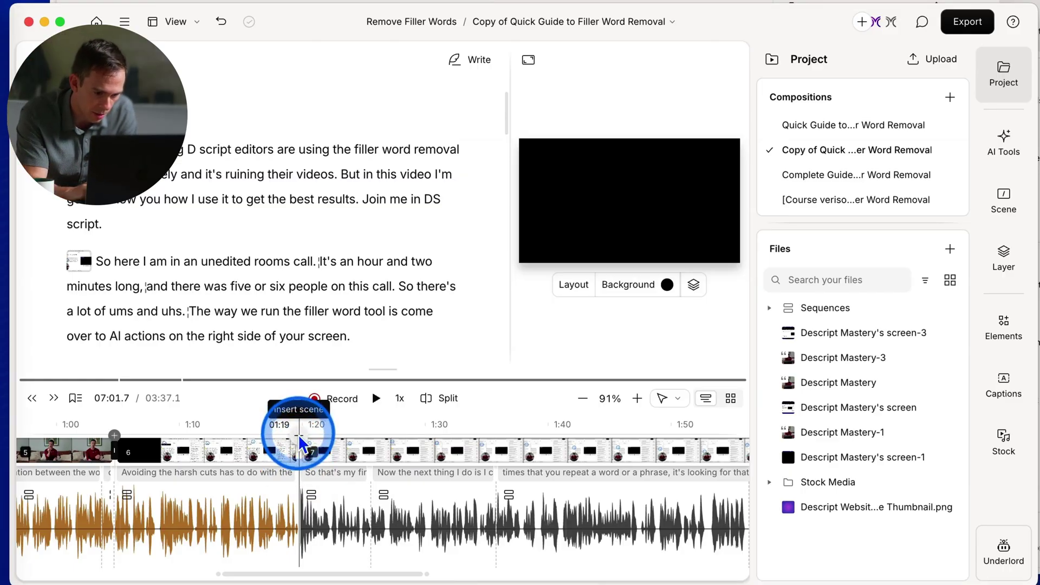
left_click(298, 434)
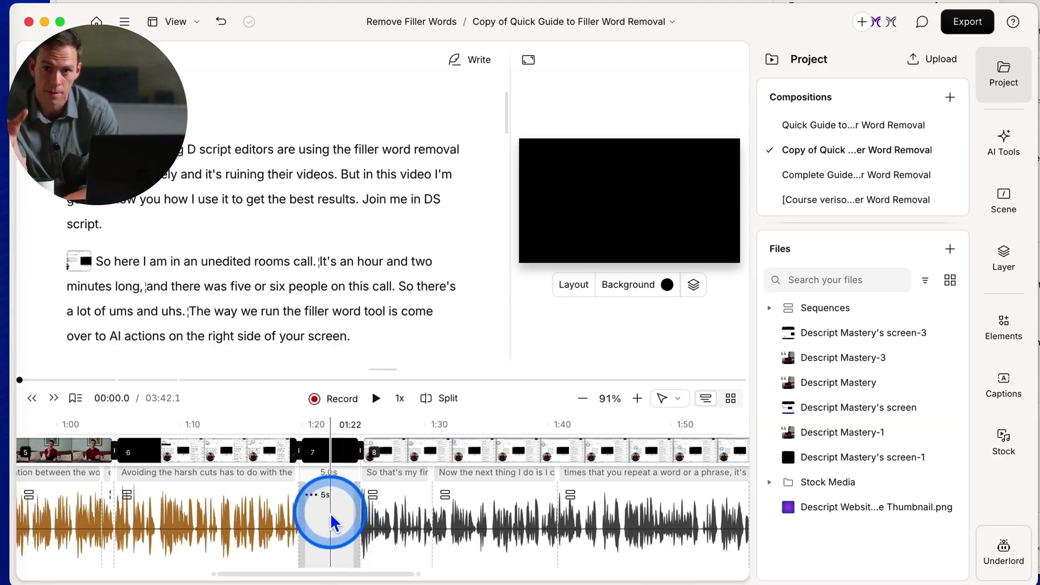
scroll(329, 513, "left", 1)
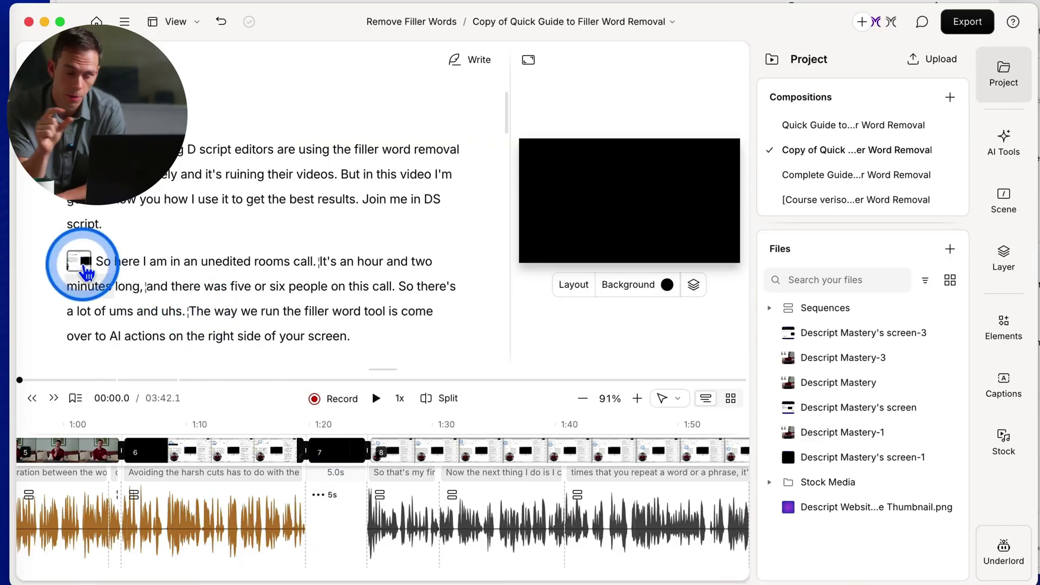
left_click(115, 286)
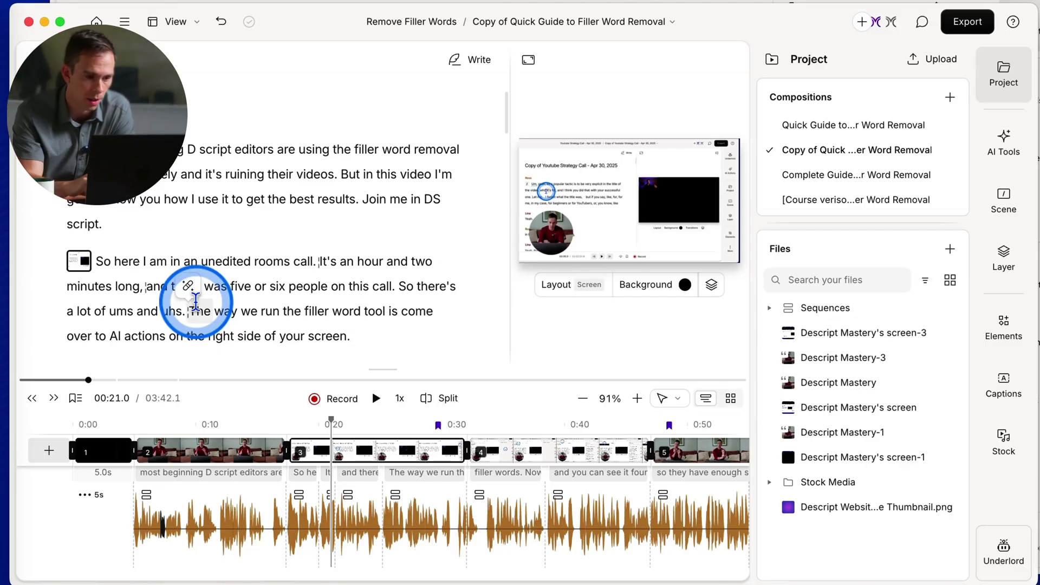
left_click(80, 261)
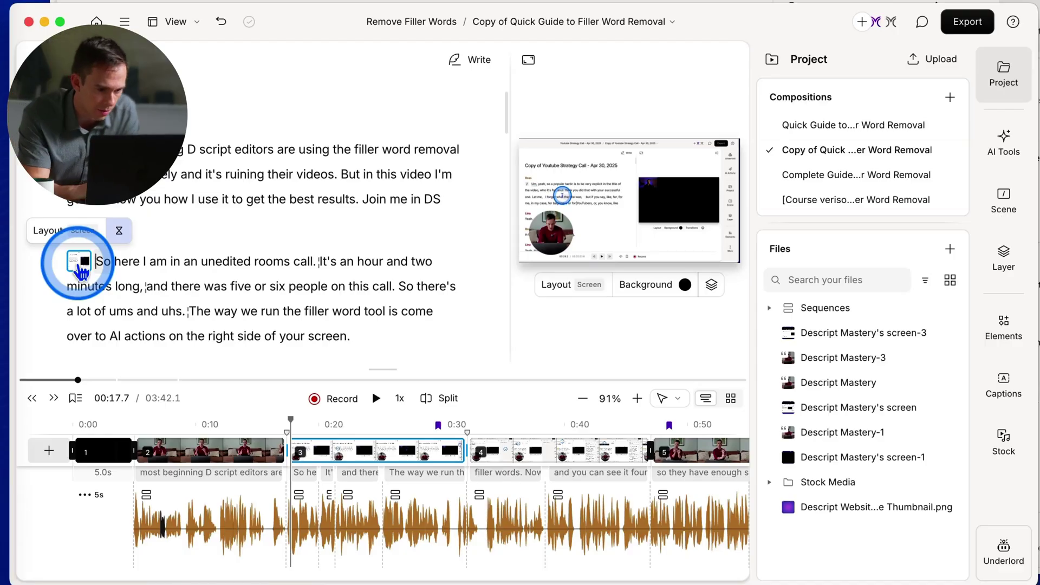
left_click(79, 262)
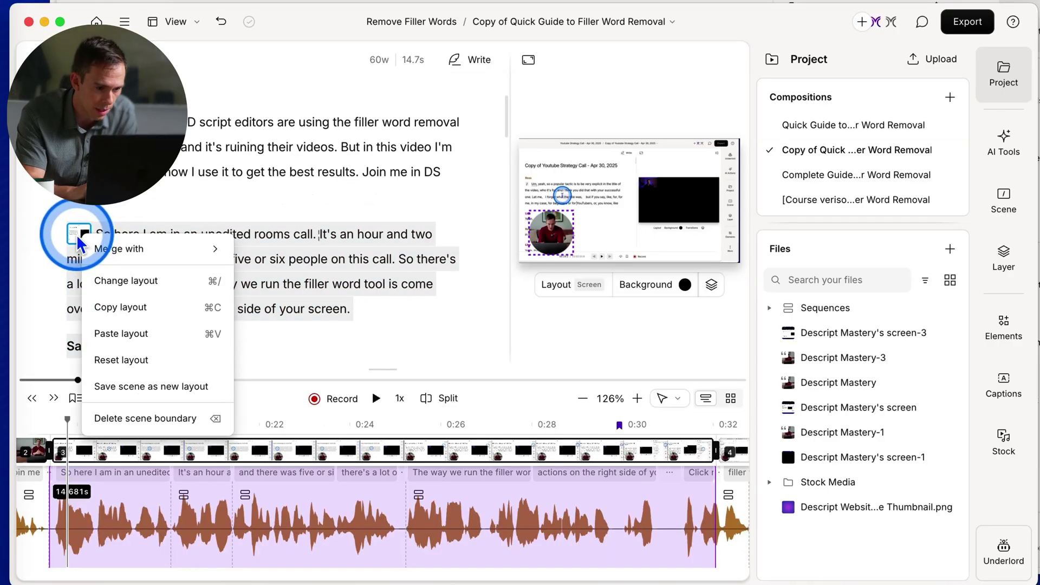
left_click(101, 247)
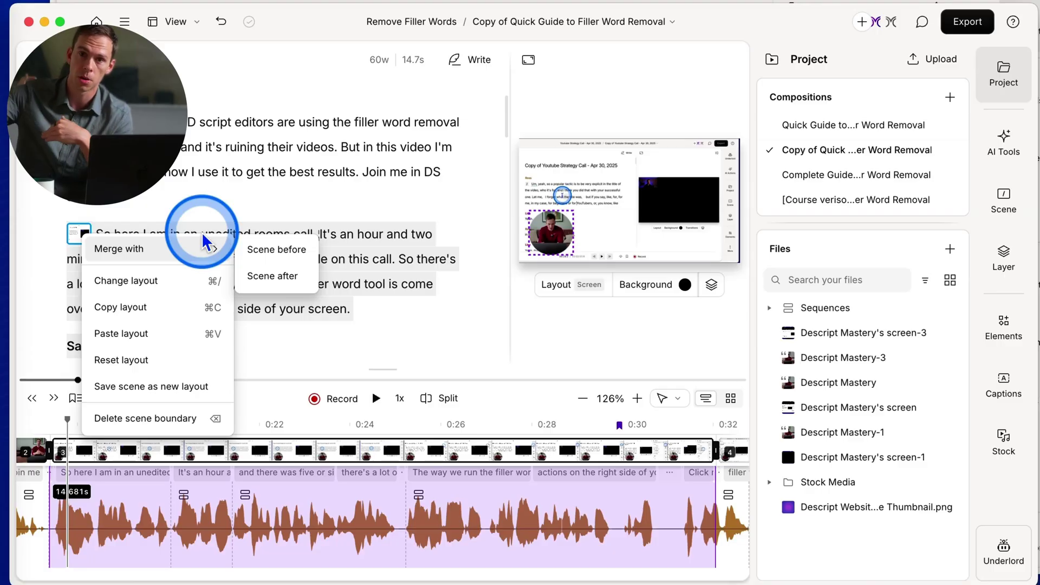
left_click(305, 244)
left_click(208, 424)
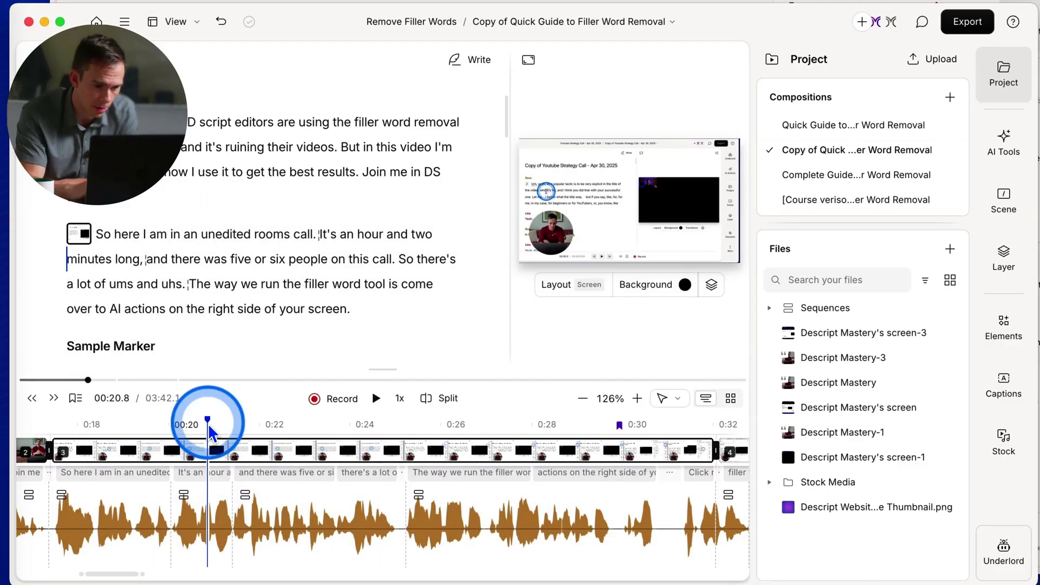
Split the rooms-call scene after 'six' so a new scene starts at 'people' at 00:22.
left_click_drag(208, 423, 271, 428)
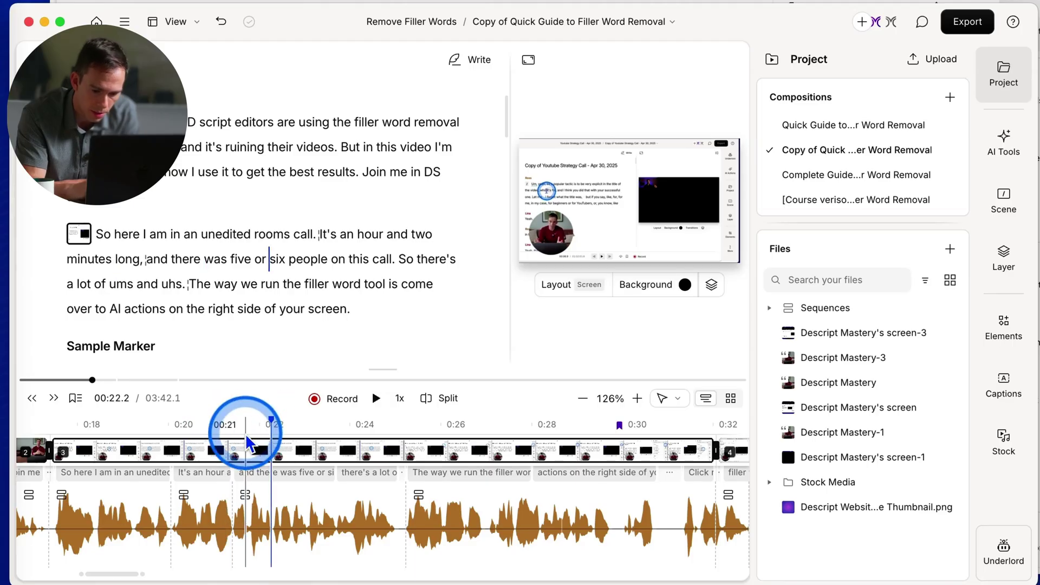
key("s")
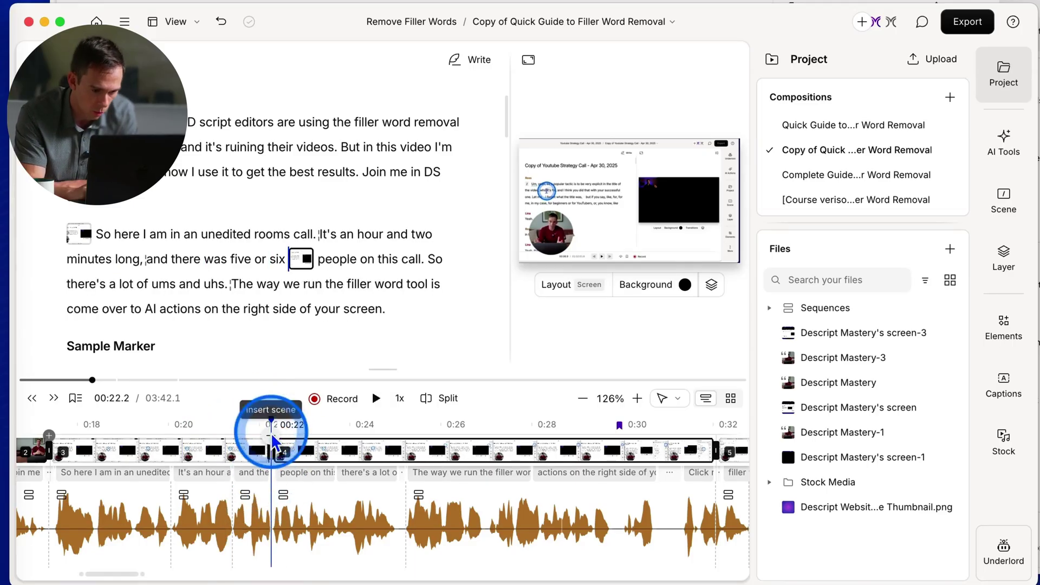
mouse_move(274, 467)
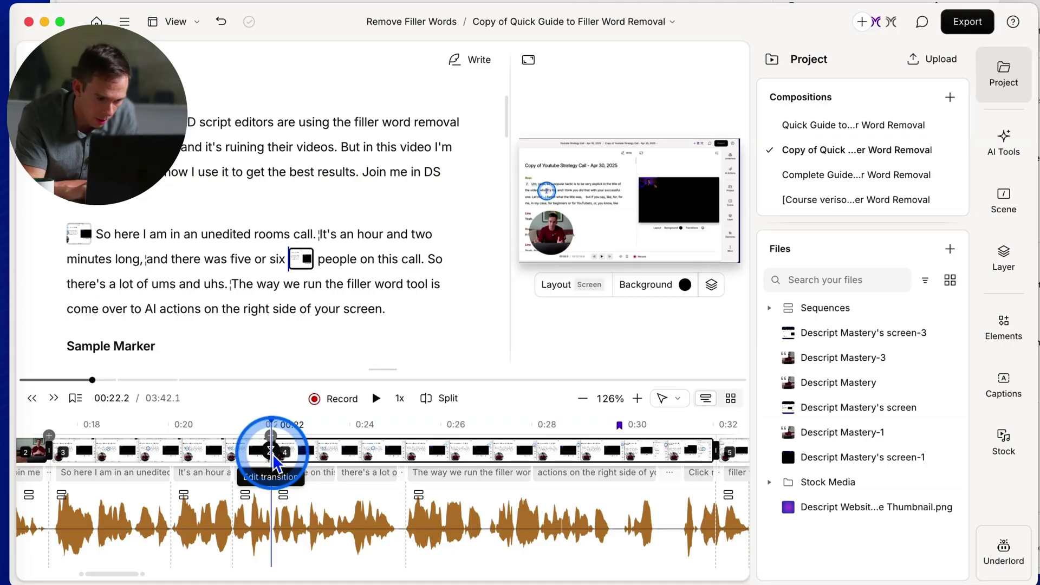
Review the transition types at the 00:22 scene break, then remove the Smart transition.
left_click(272, 456)
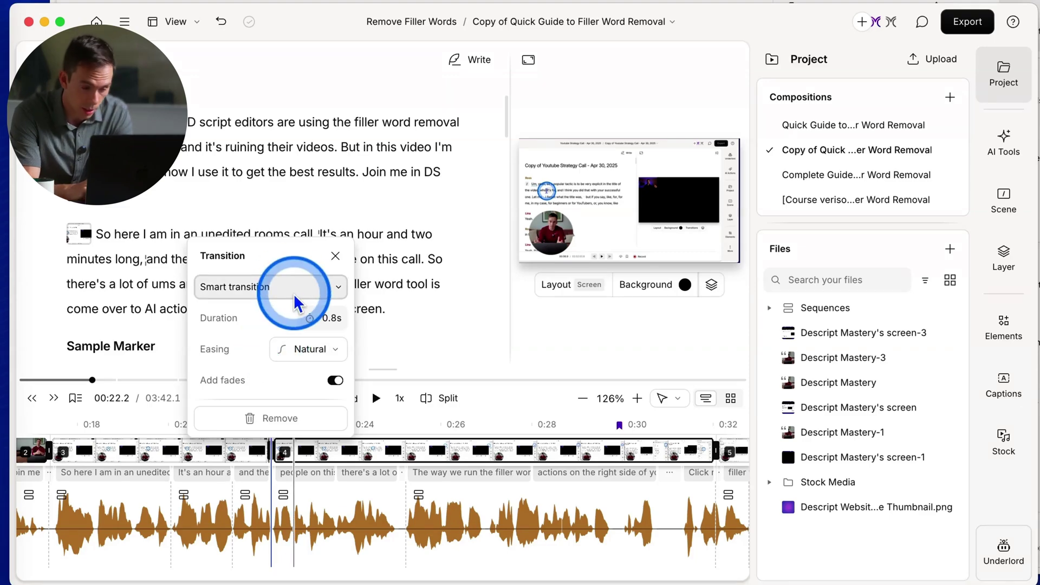
left_click(276, 292)
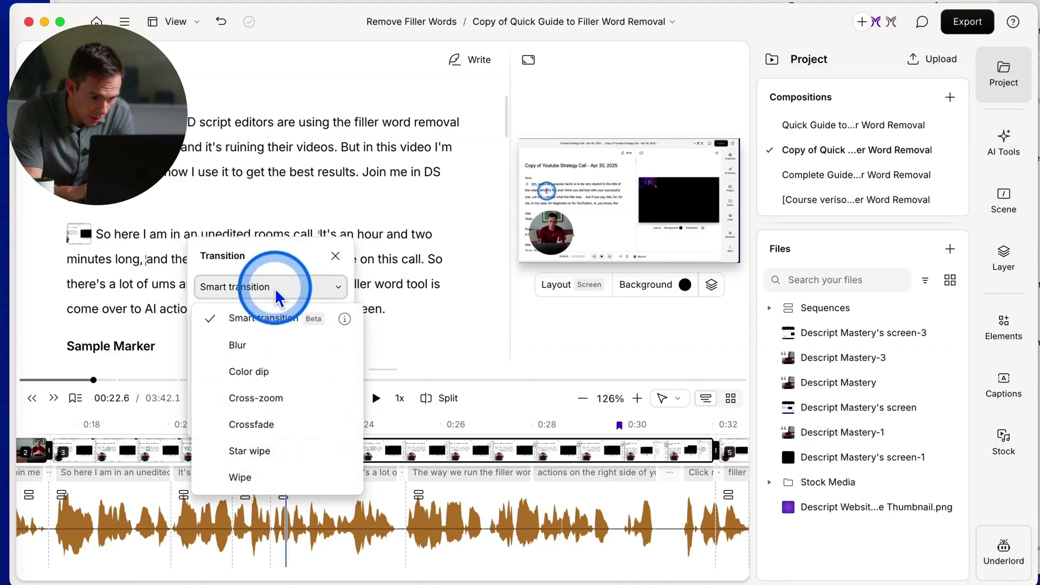
left_click(269, 287)
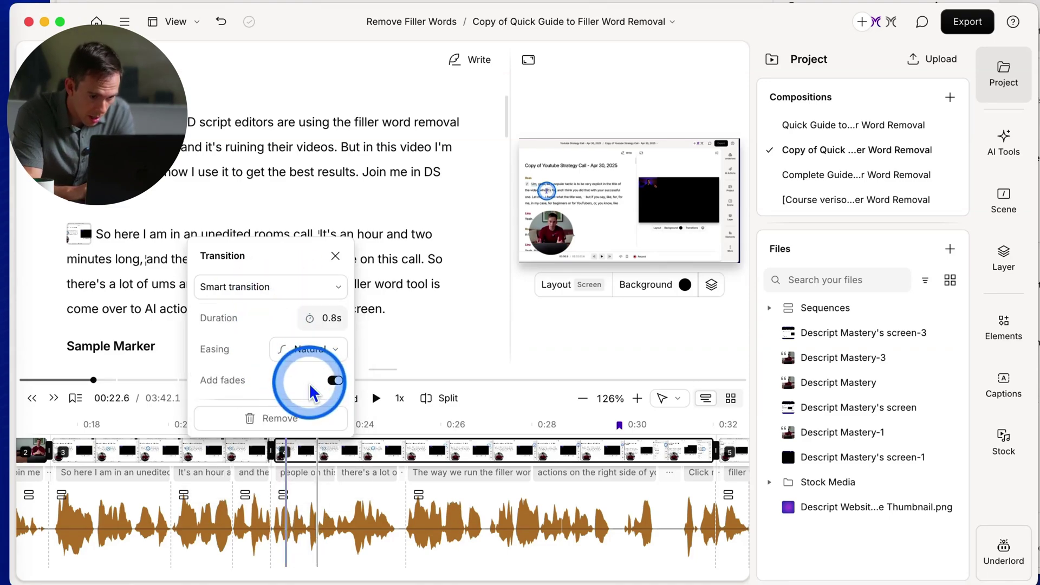
left_click(261, 419)
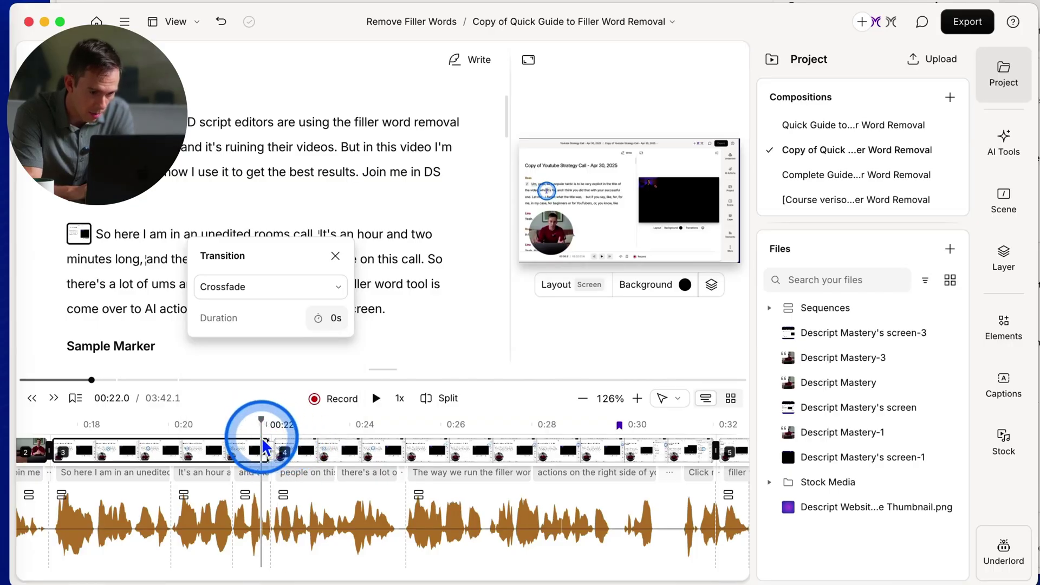
Trim the new scene's start so it opens with 'So there's a lot of ums and uhs.'.
left_click(290, 451)
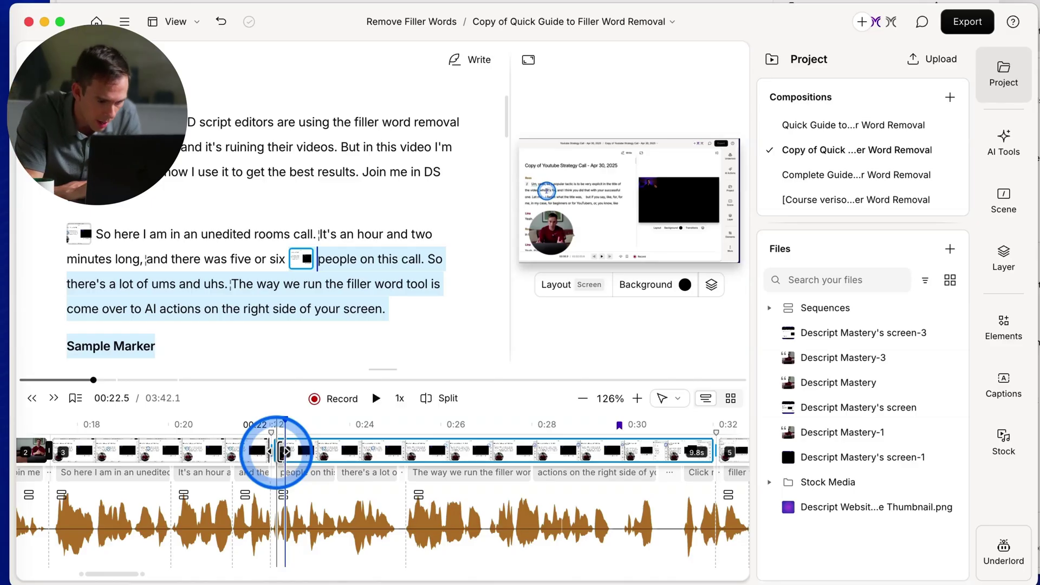
left_click_drag(282, 451, 433, 465)
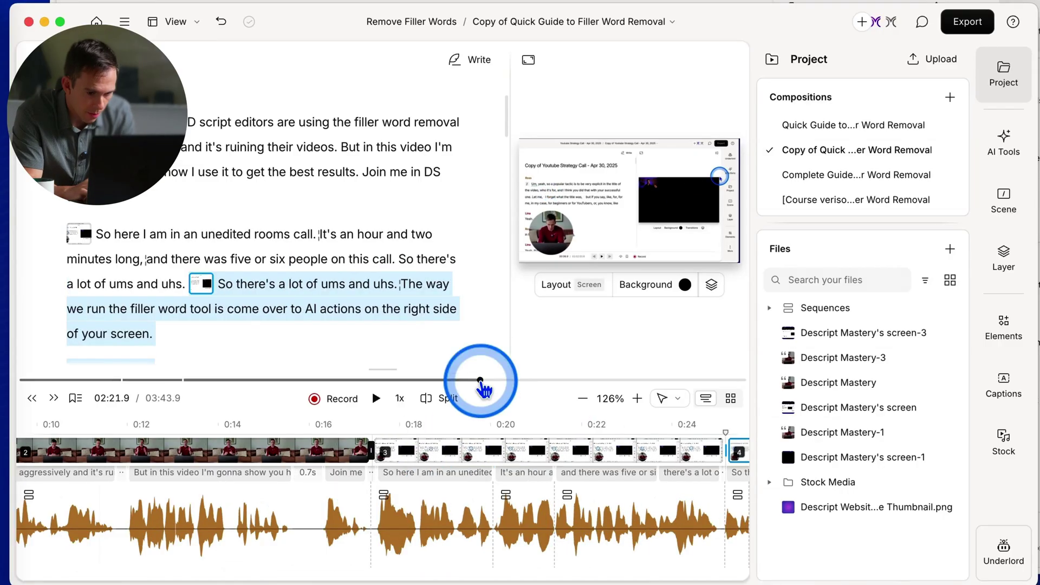
Enlarge the timeline vertically and place the playhead at the rooms-call scene start.
left_click(479, 380)
left_click_drag(383, 374, 399, 176)
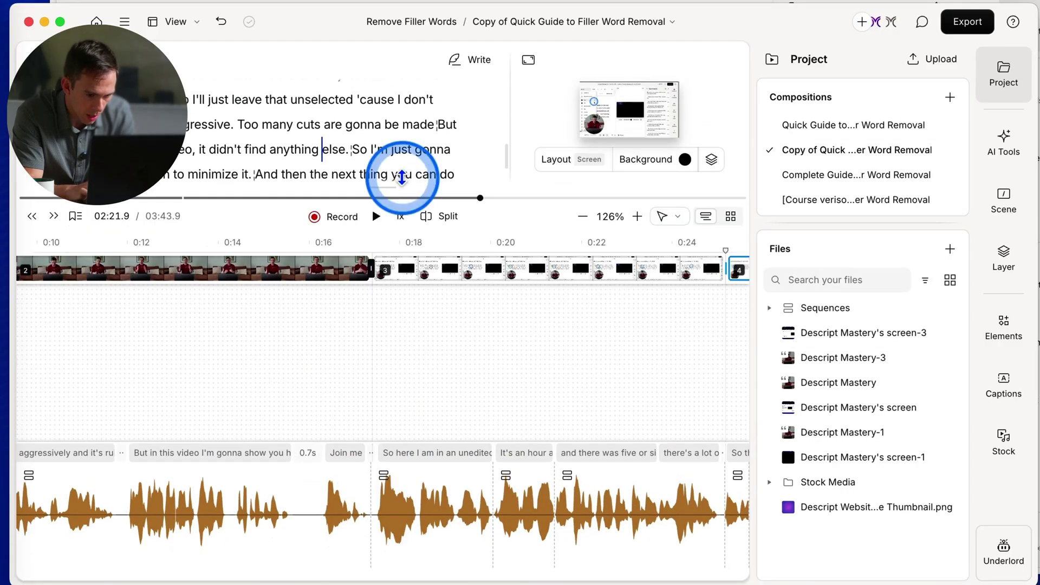
left_click(396, 381)
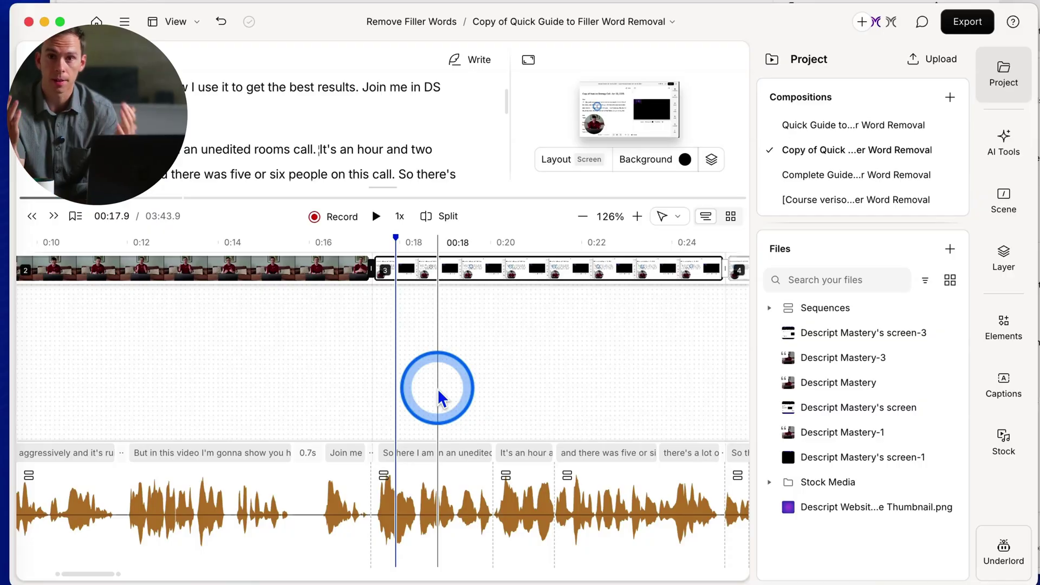
left_click(407, 391)
Add a filled circle Ellipse layer to the rooms-call scene and adjust its start.
left_click(1007, 328)
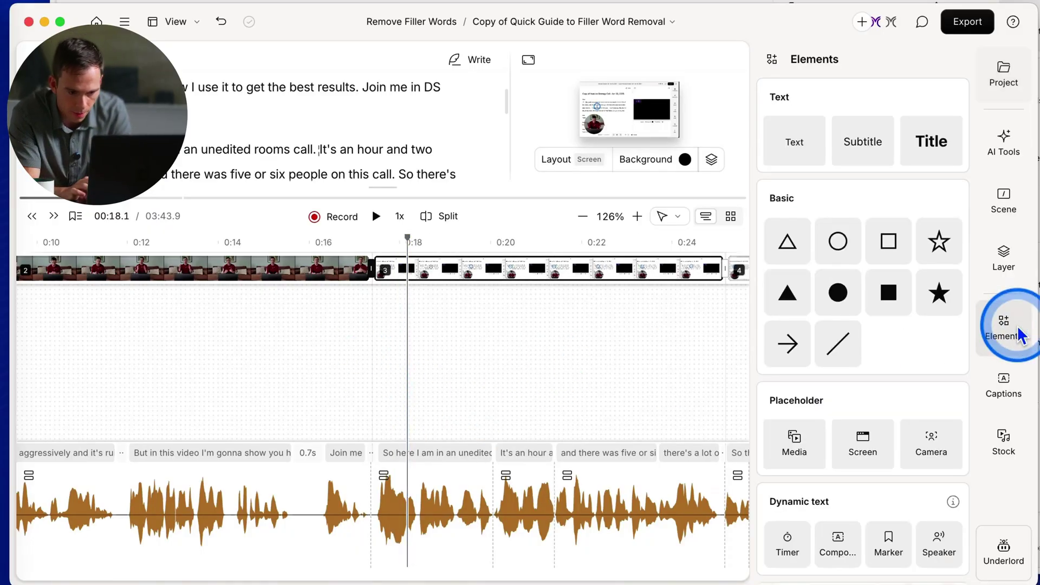
left_click(839, 292)
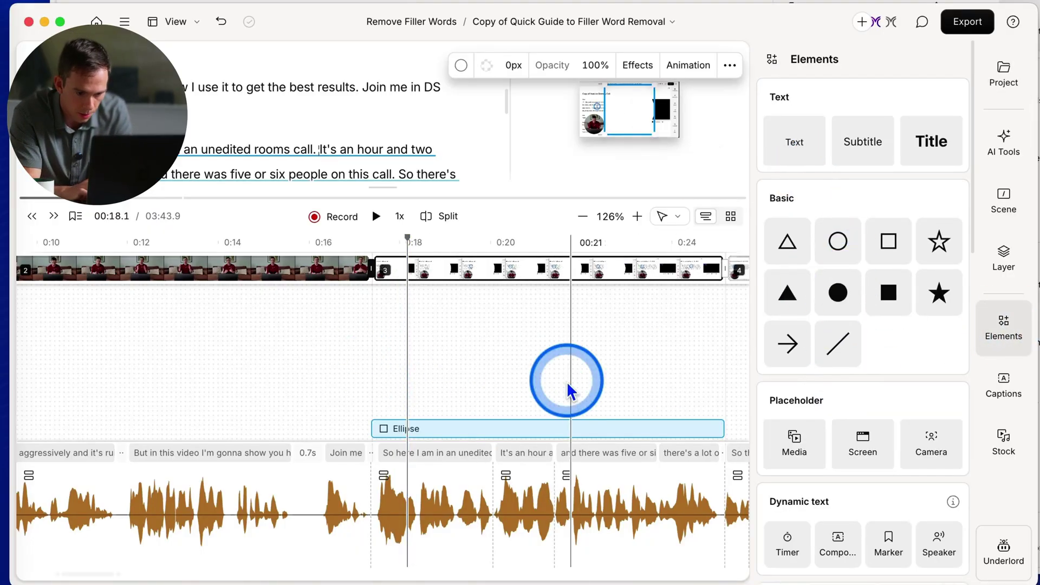
left_click(414, 434)
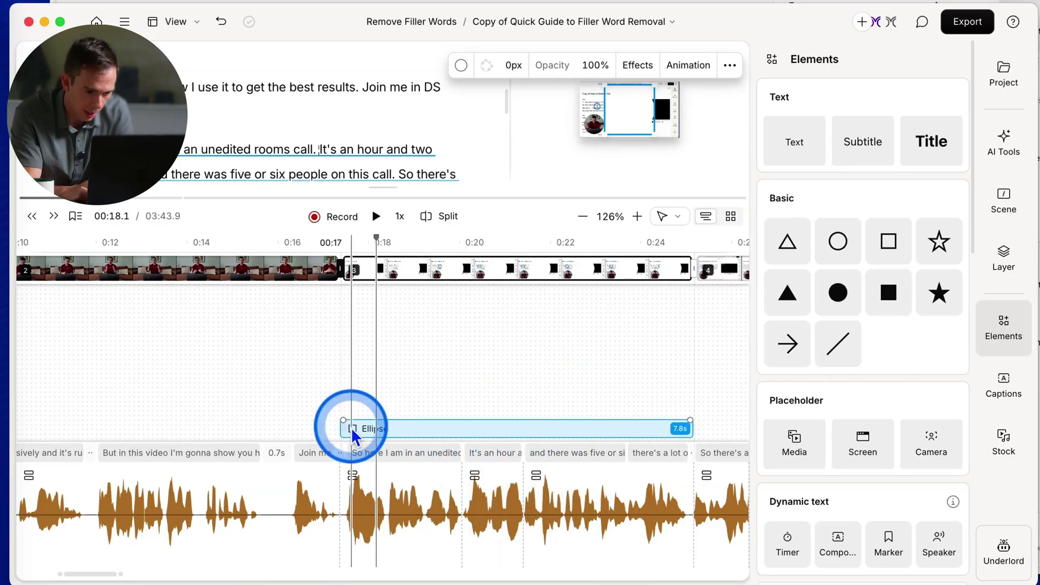
mouse_move(342, 428)
left_mouse_down()
mouse_move(398, 429)
mouse_move(342, 428)
left_mouse_up()
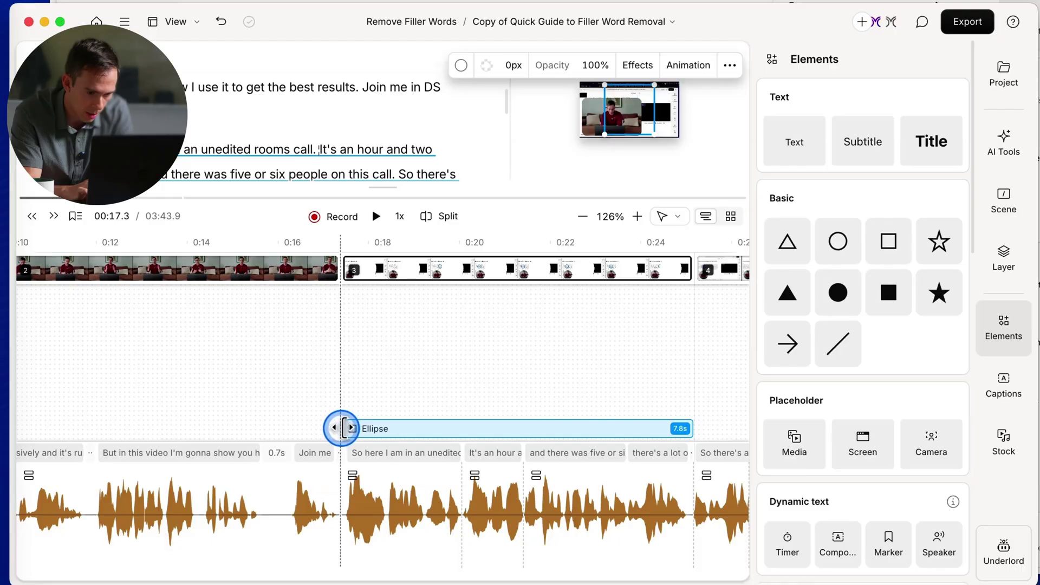
left_click(431, 430)
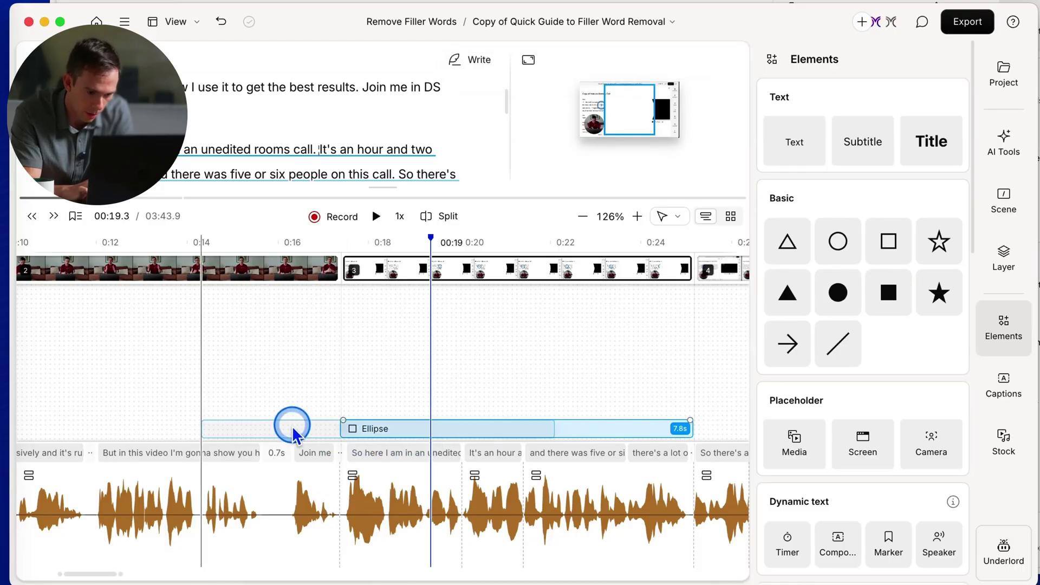
left_click(428, 432)
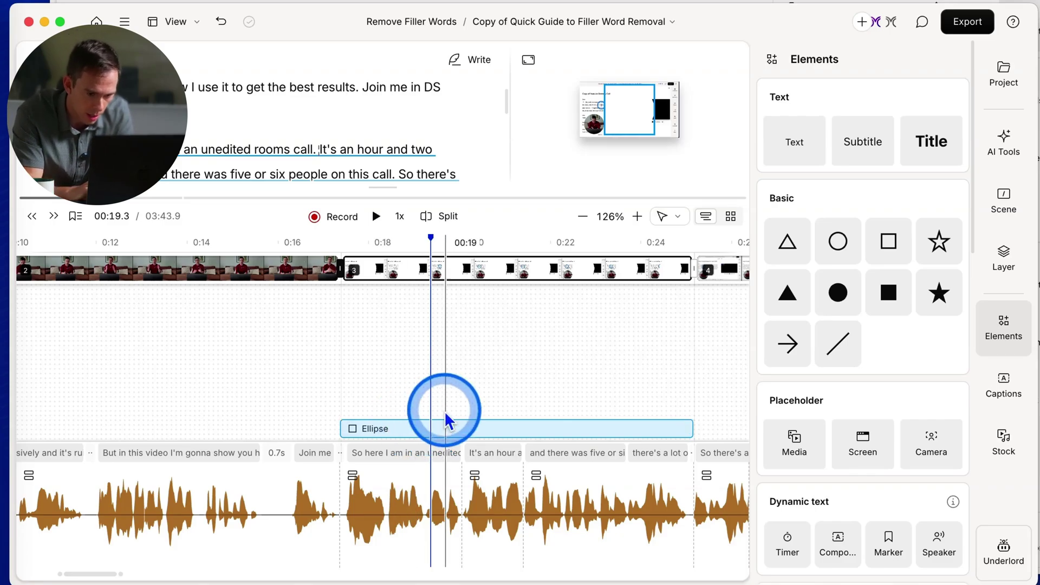
left_click(438, 508)
Extend the end of camera scene 2, then pull it back slightly, pushing the rooms-call scene later.
mouse_move(437, 507)
left_mouse_down()
mouse_move(383, 515)
mouse_move(459, 477)
mouse_move(456, 460)
mouse_move(428, 460)
mouse_move(441, 458)
mouse_move(455, 477)
mouse_move(430, 458)
mouse_move(457, 450)
mouse_move(538, 465)
mouse_move(491, 536)
left_mouse_up()
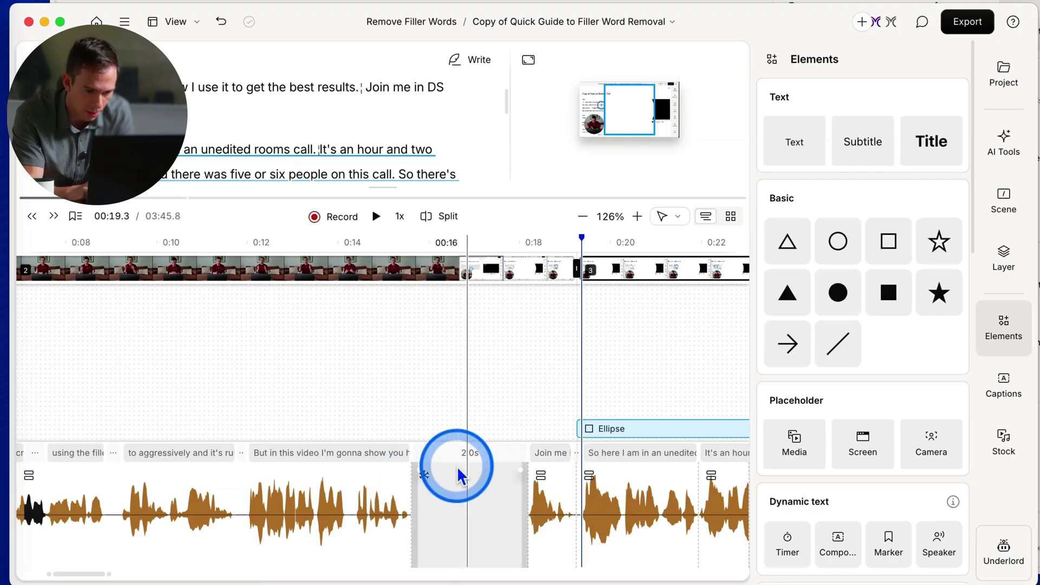
left_click_drag(449, 268, 568, 279)
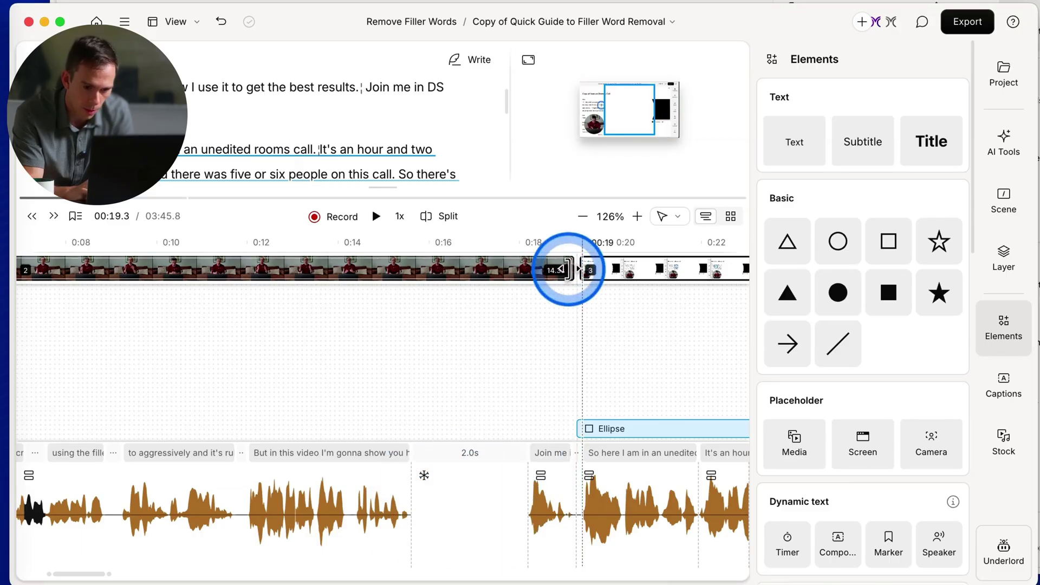
left_click_drag(568, 269, 629, 295)
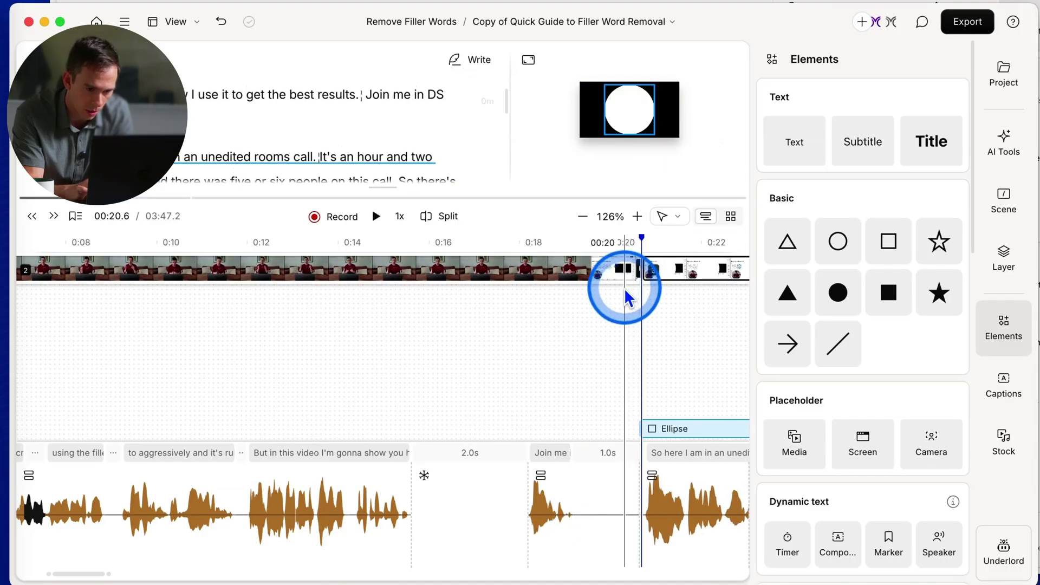